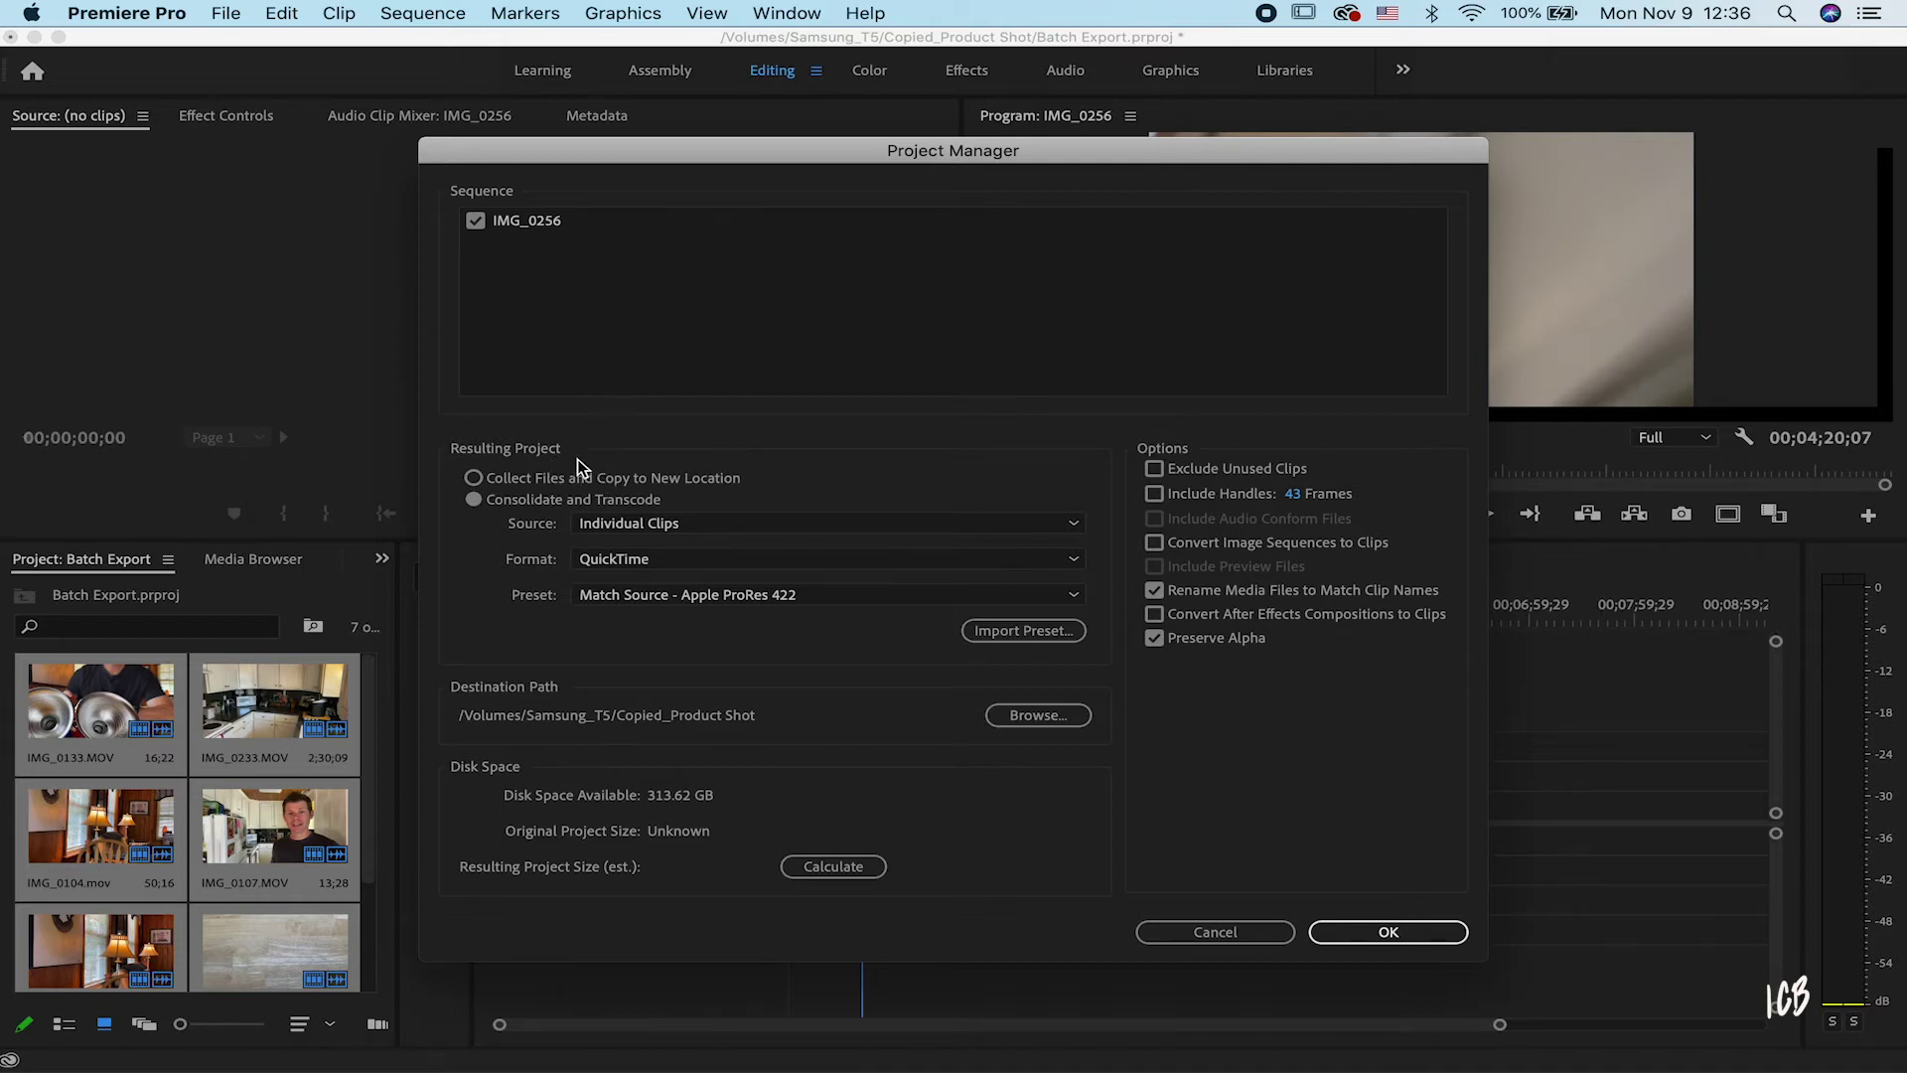
- Configure the resulting project to Consolidate and Transcode, with Individual Clips as the source and QuickTime as the format
{"action": "left_click", "coordinate": [516, 485]}
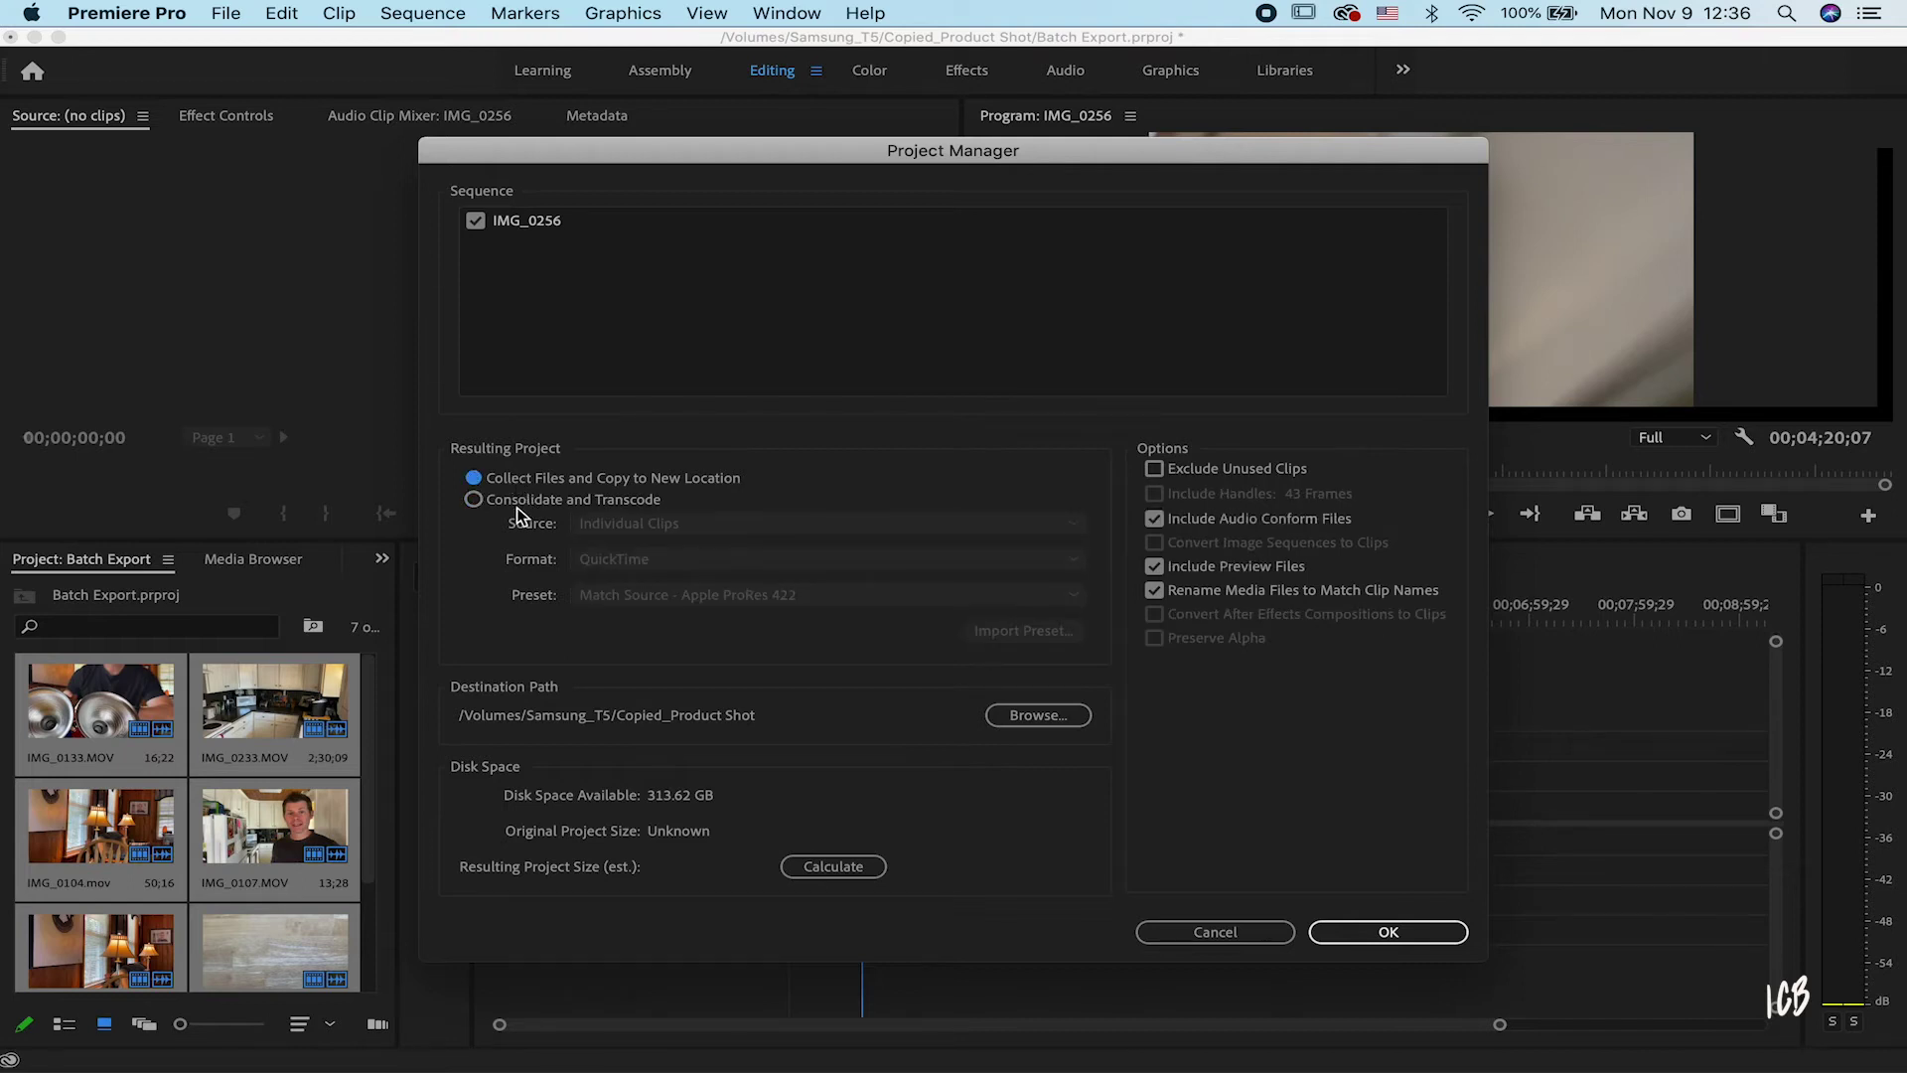
{"action": "left_click", "coordinate": [475, 500]}
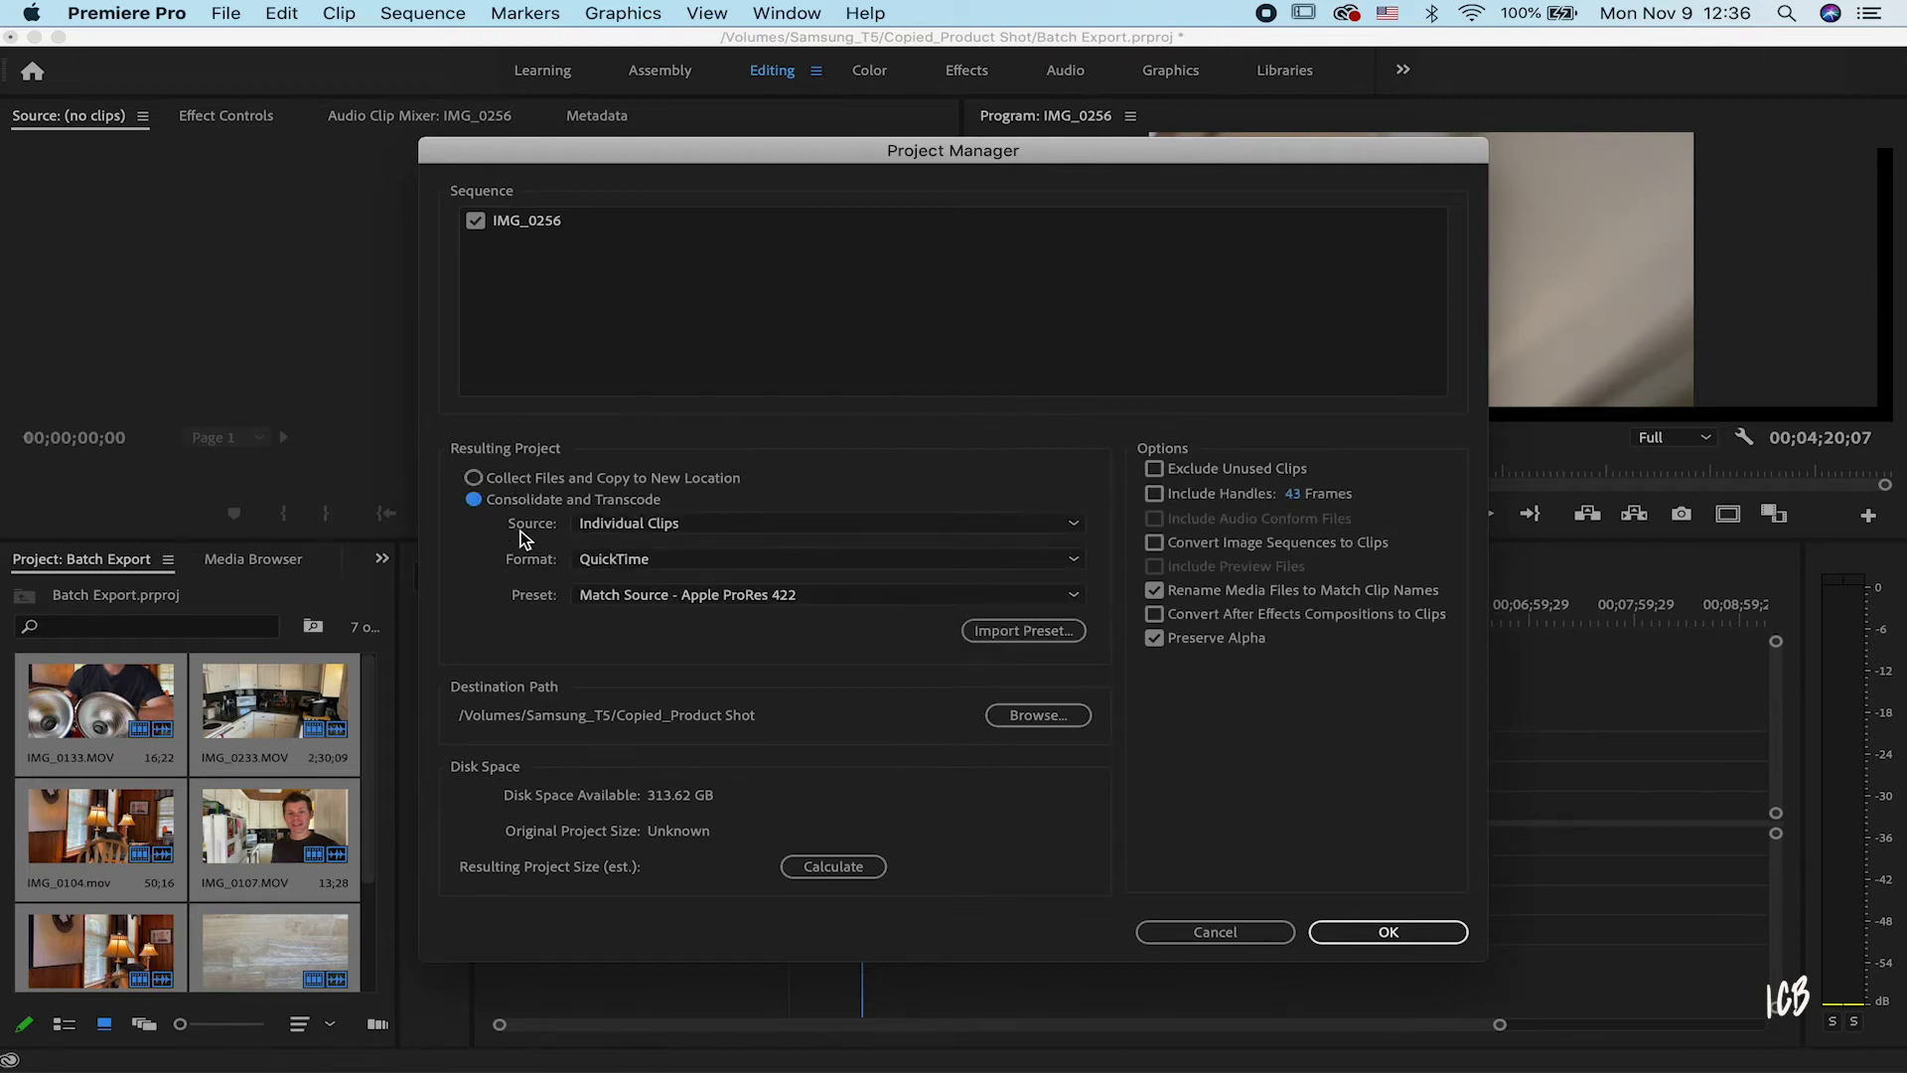
{"action": "left_click", "coordinate": [808, 530]}
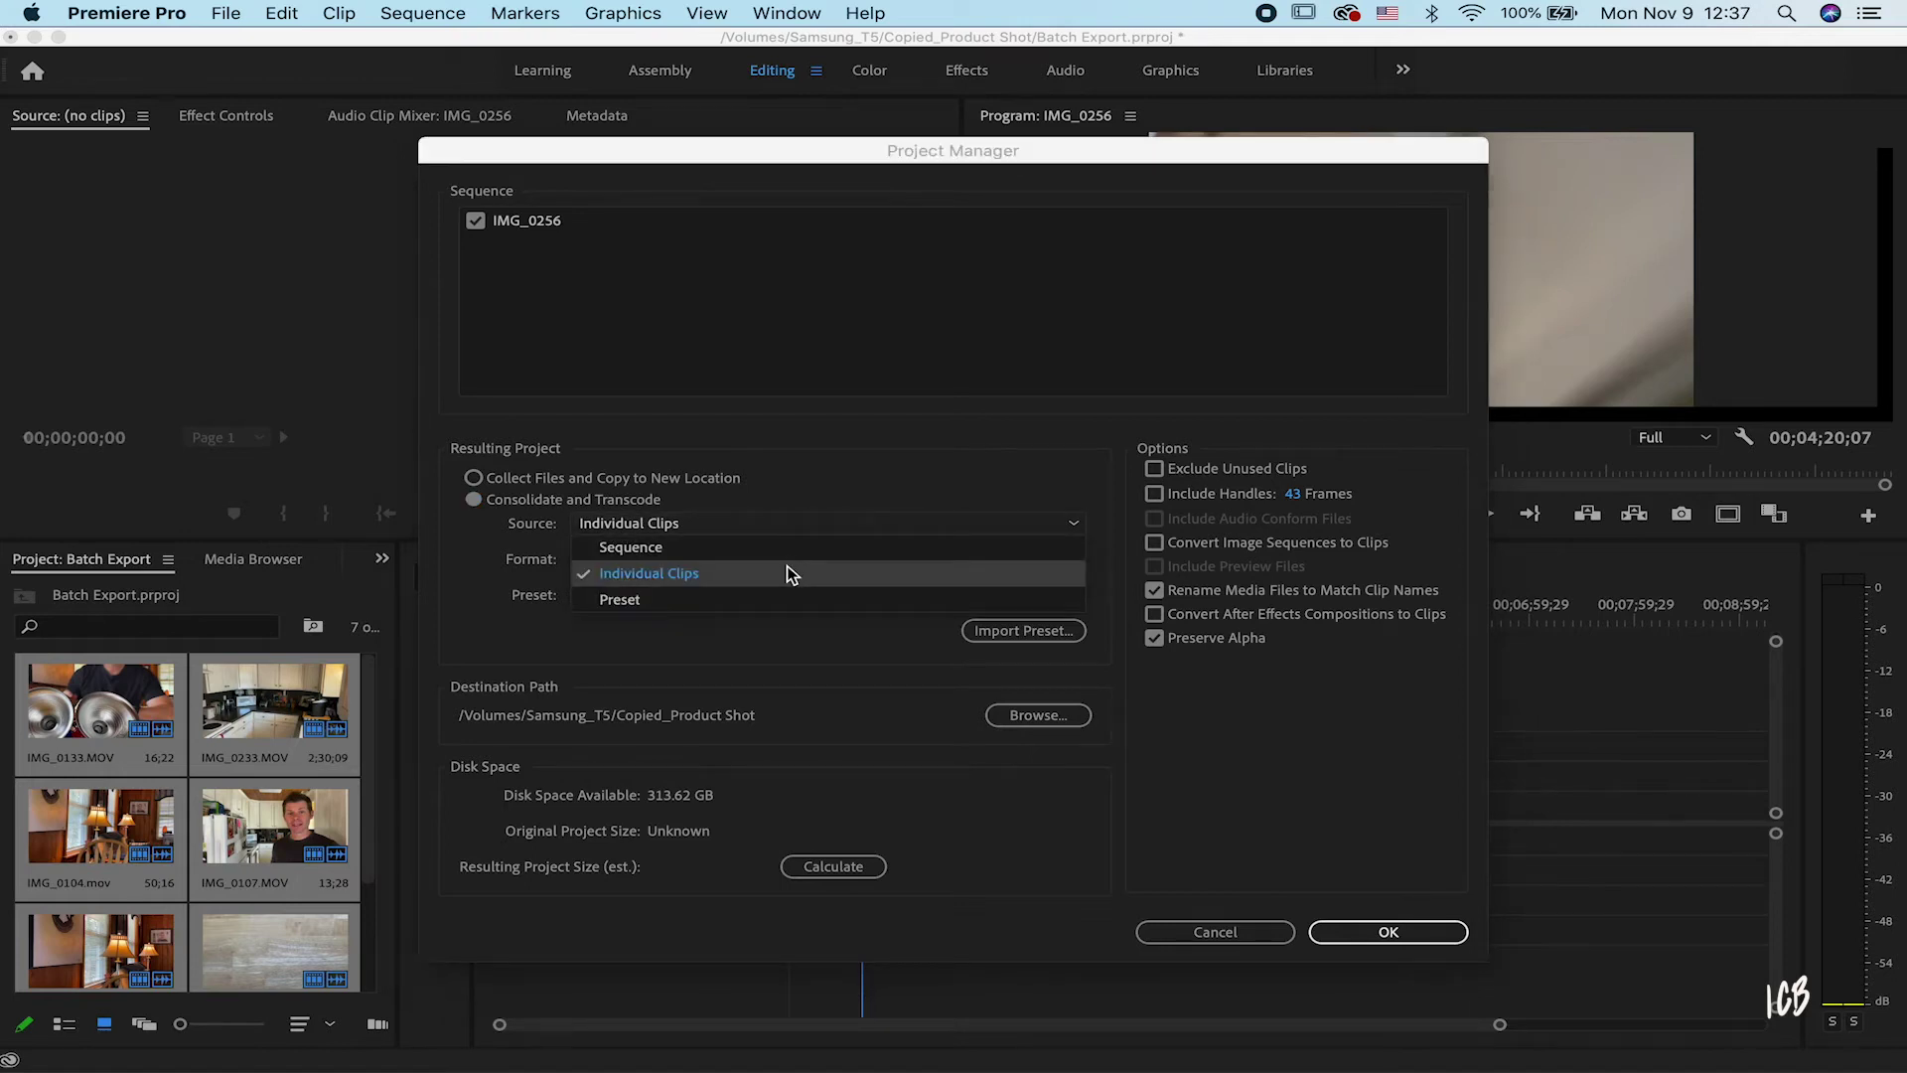
{"action": "left_click", "coordinate": [786, 564]}
{"action": "left_click", "coordinate": [790, 535]}
{"action": "left_click", "coordinate": [787, 545]}
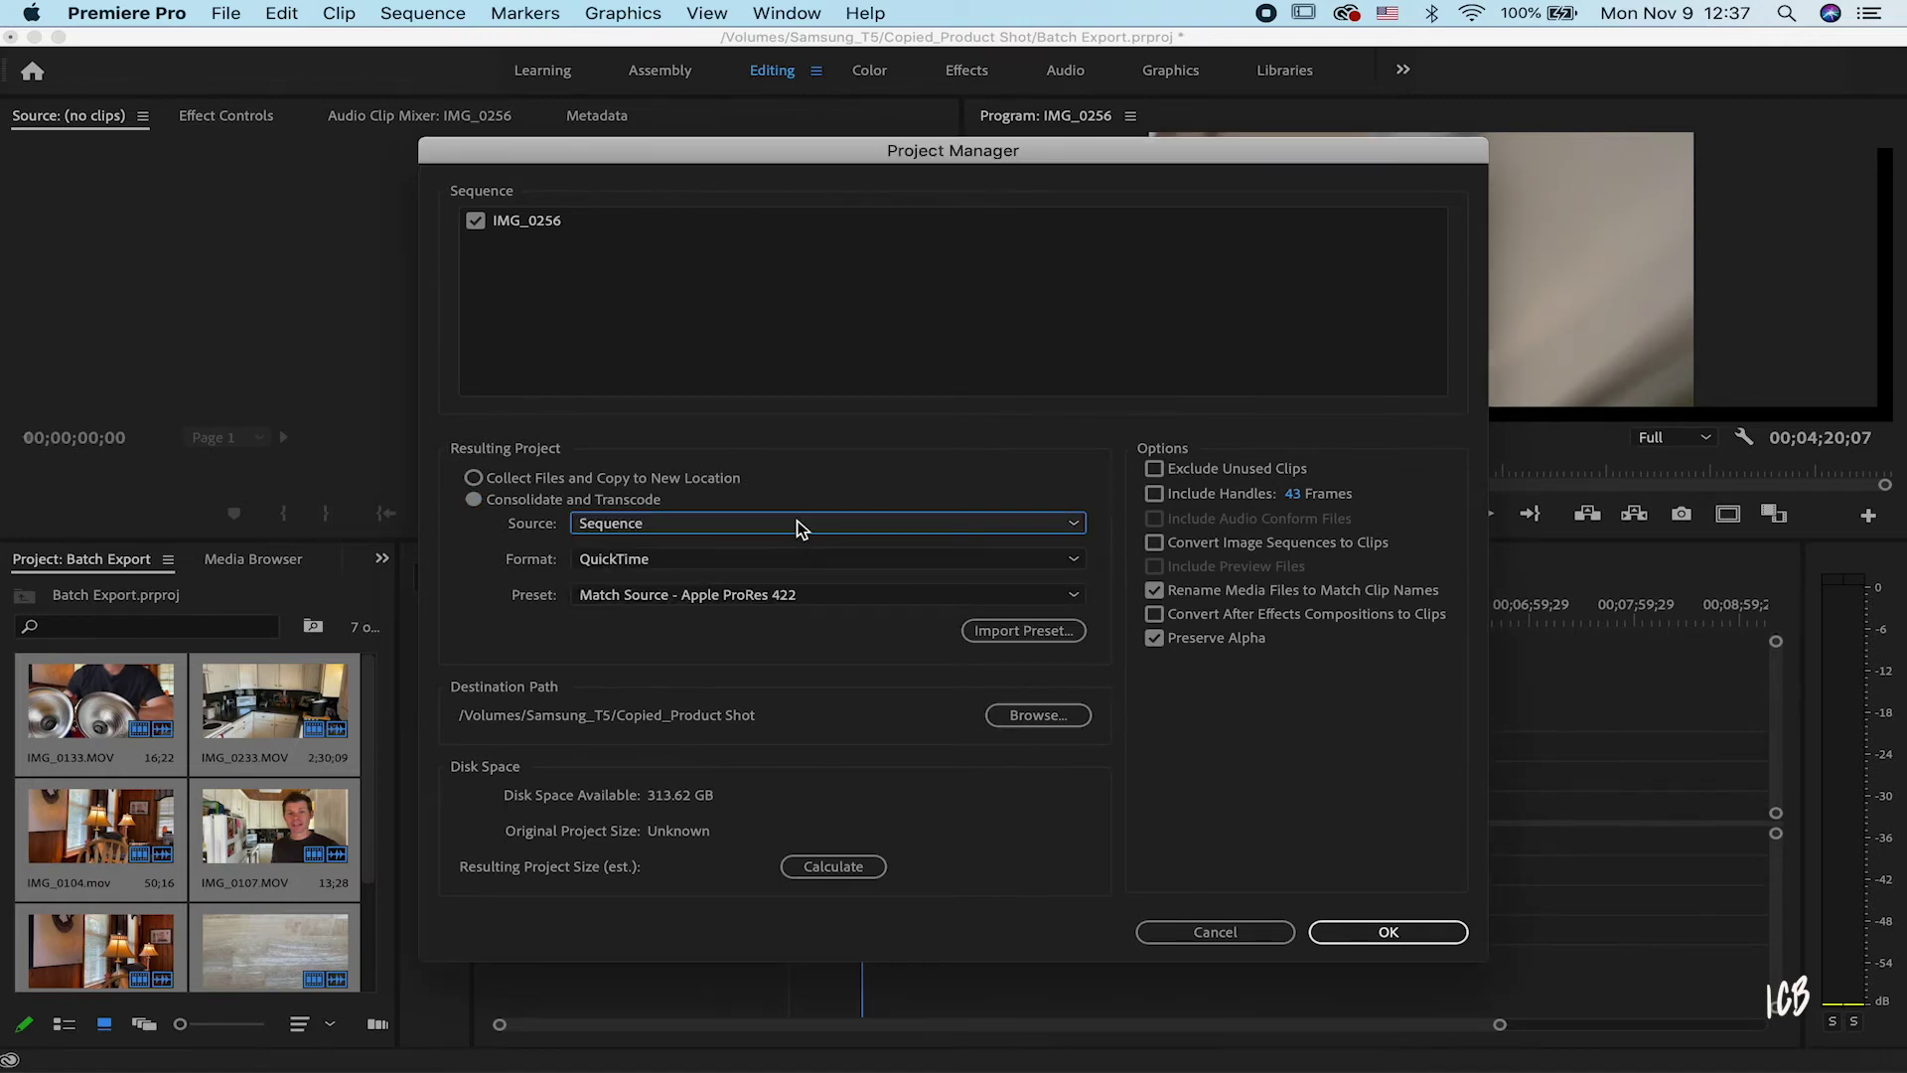
{"action": "left_click", "coordinate": [800, 525]}
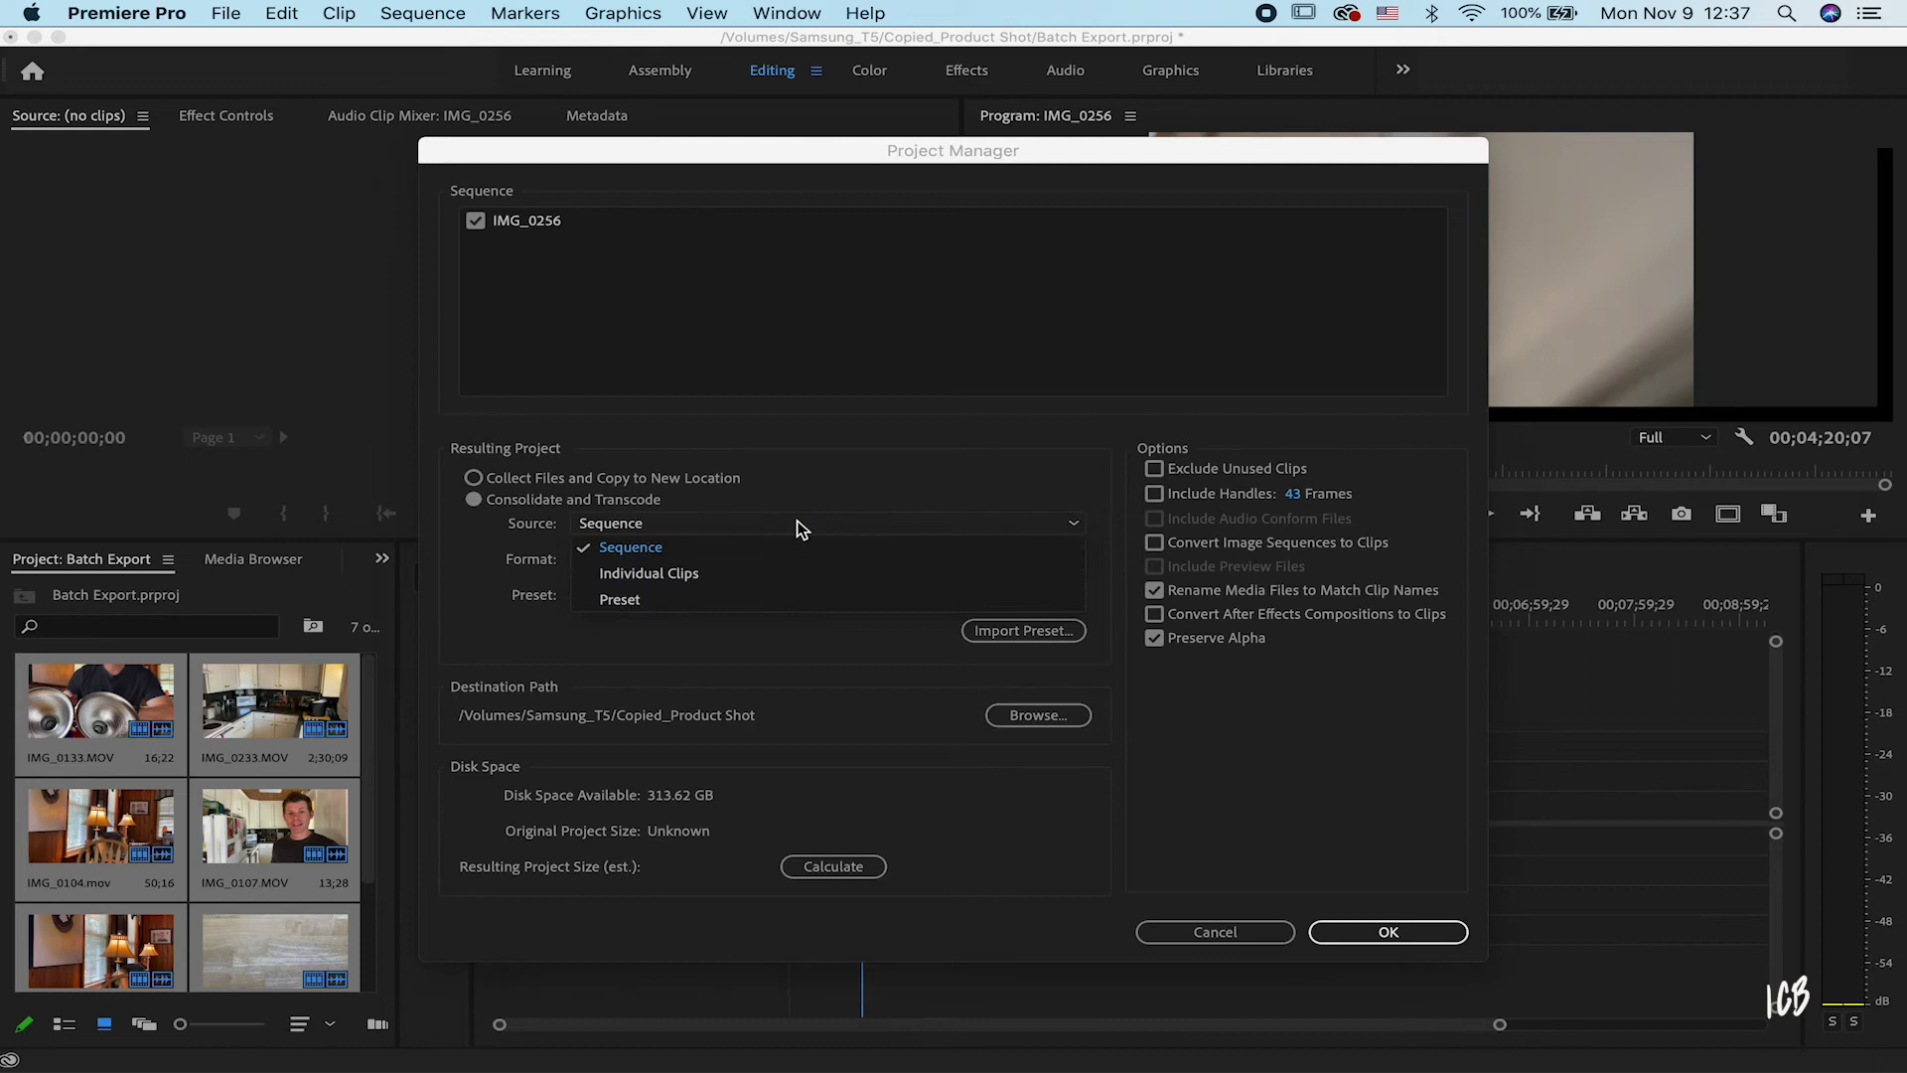
{"action": "left_click", "coordinate": [772, 576]}
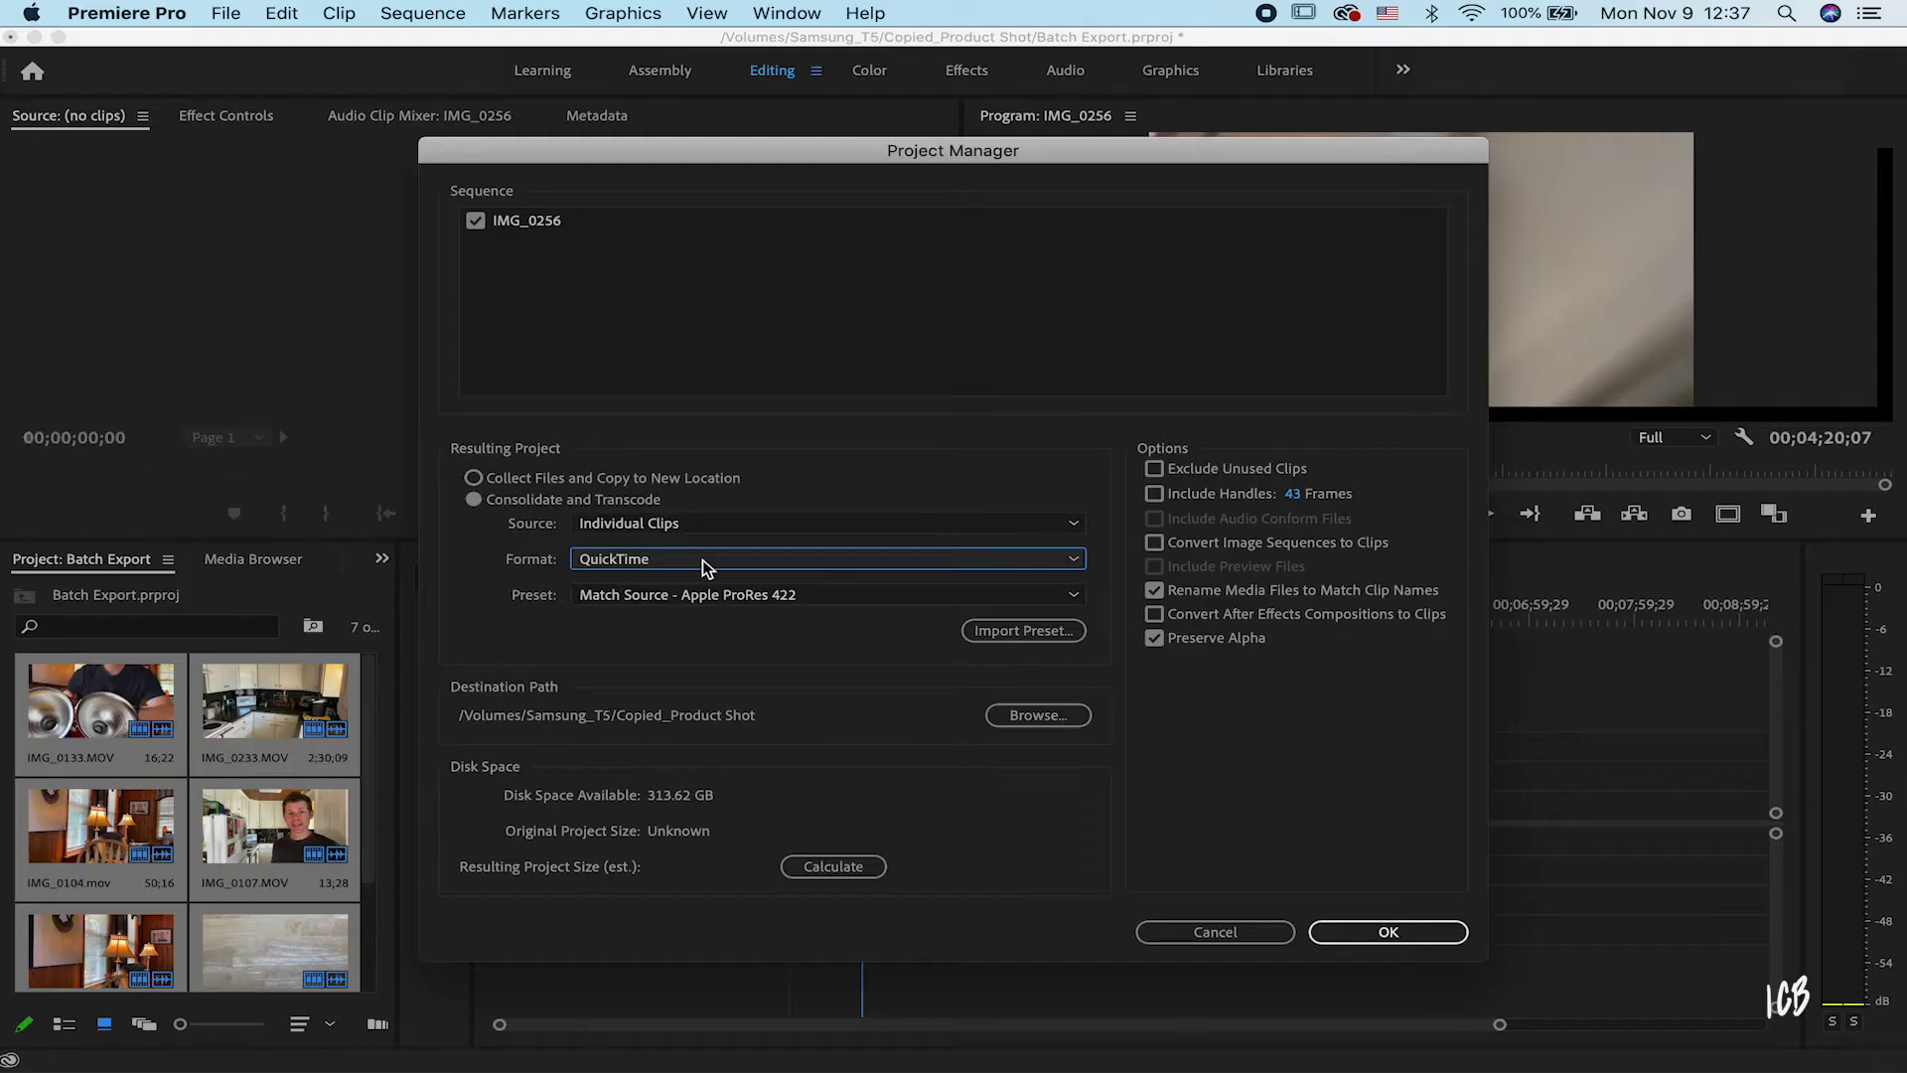
{"action": "left_click", "coordinate": [701, 558]}
{"action": "left_click", "coordinate": [690, 628]}
- Set a new Desktop folder named Sample 1 as the destination path and run the transcode, allowing the project to be saved
{"action": "left_click", "coordinate": [1059, 719]}
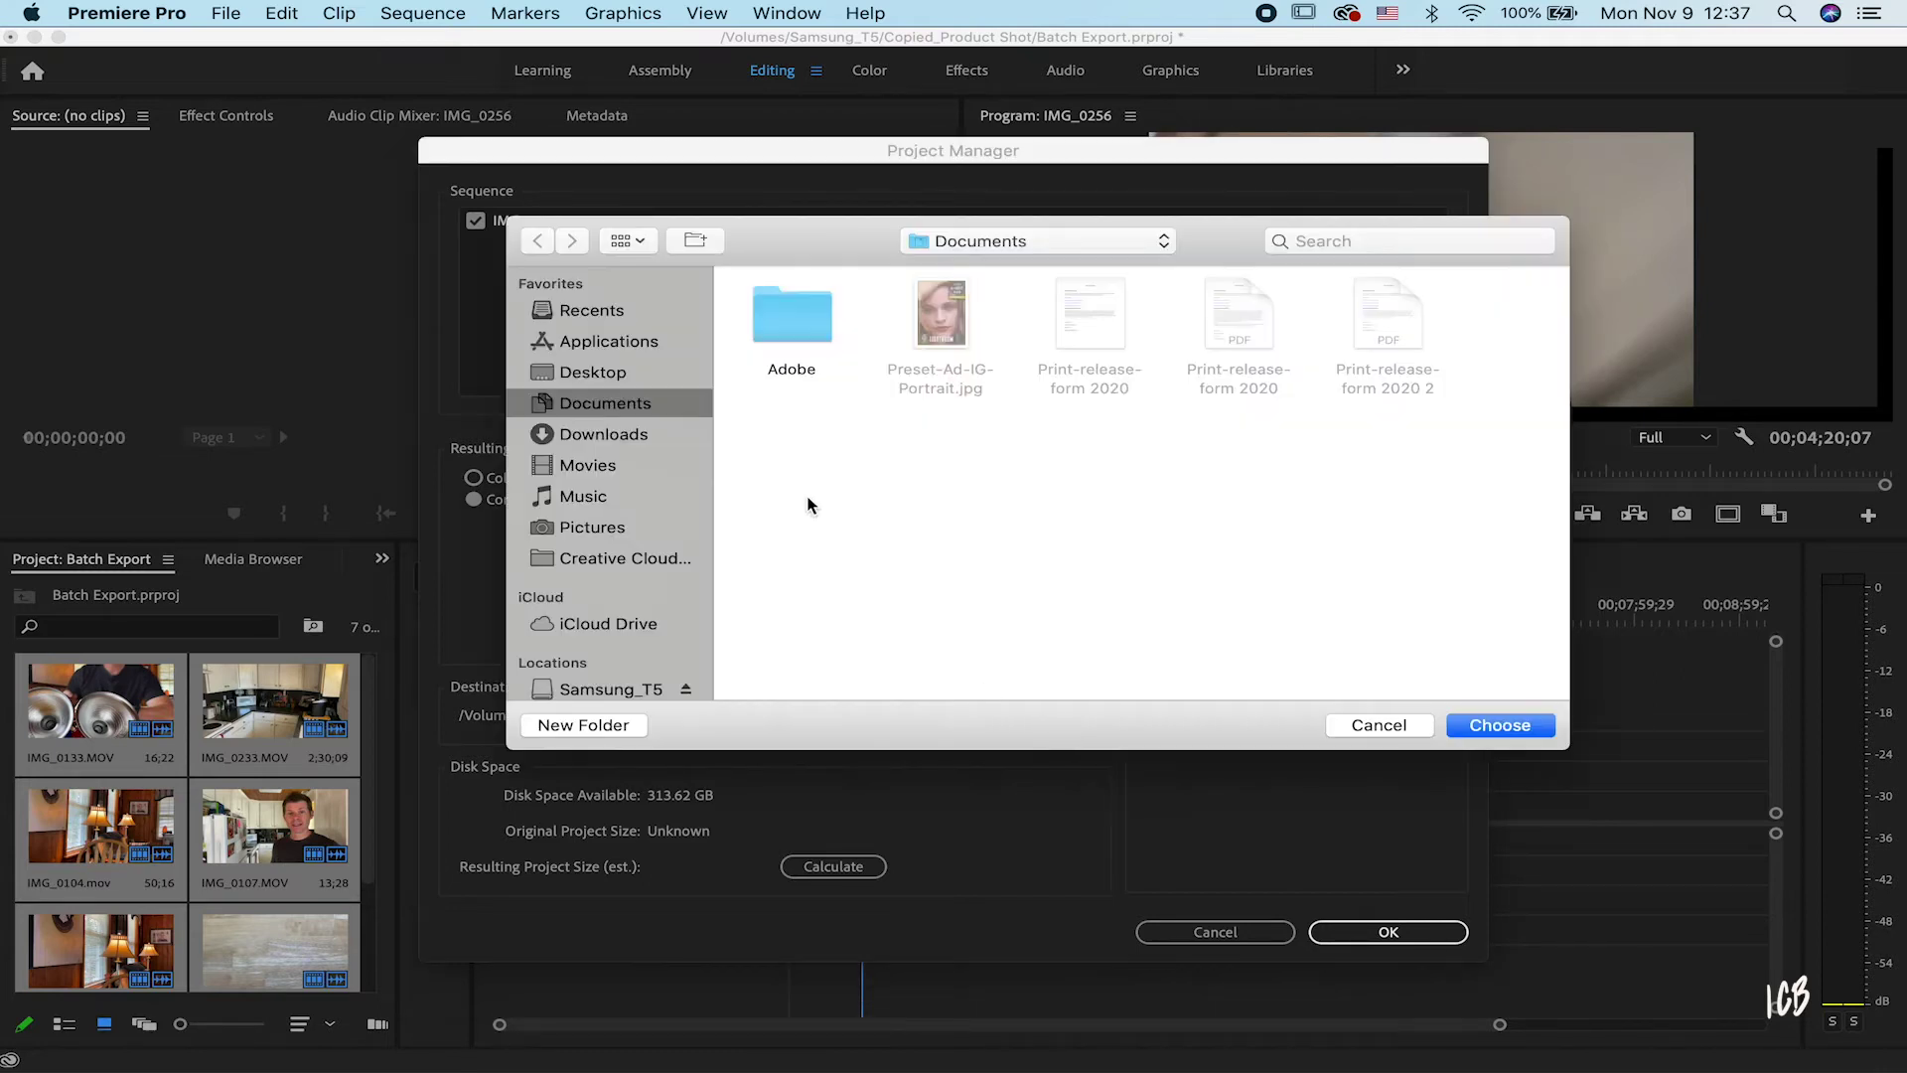
{"action": "left_click", "coordinate": [596, 373]}
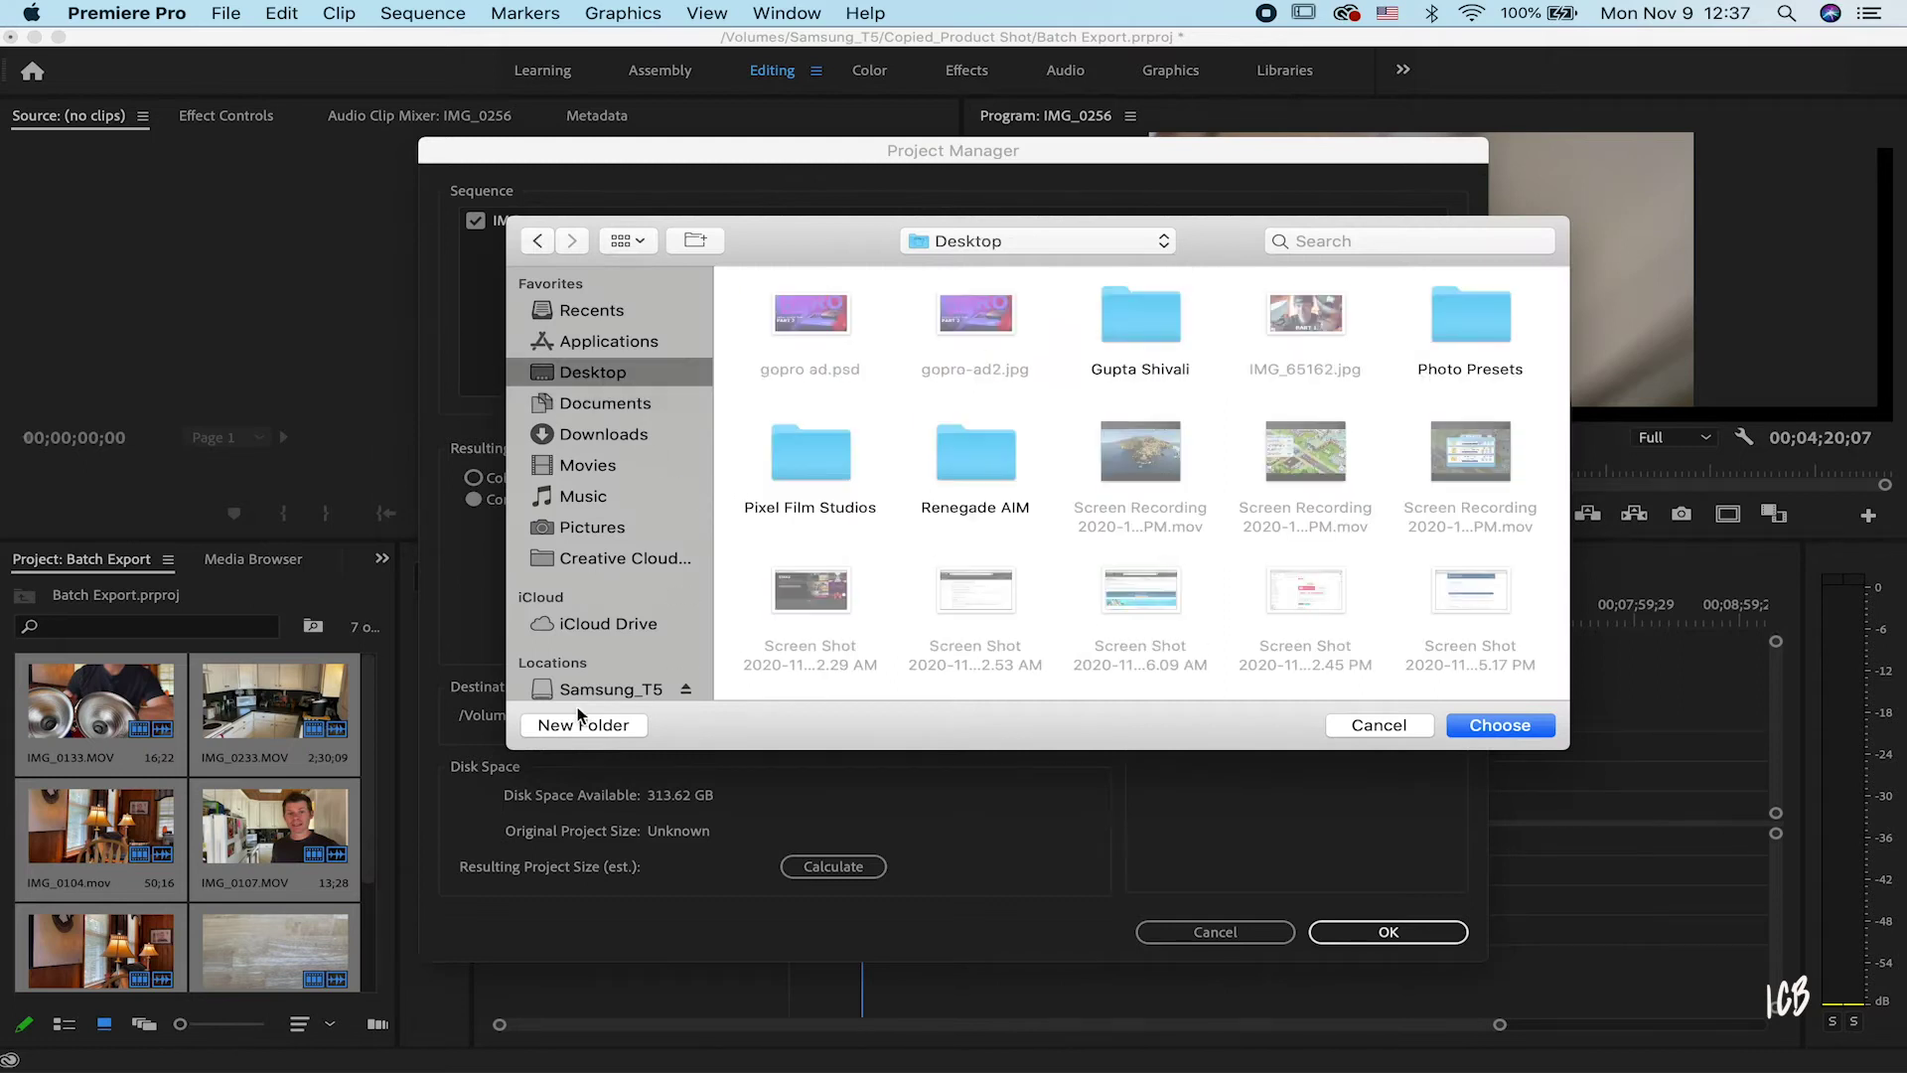
{"action": "left_click", "coordinate": [582, 731]}
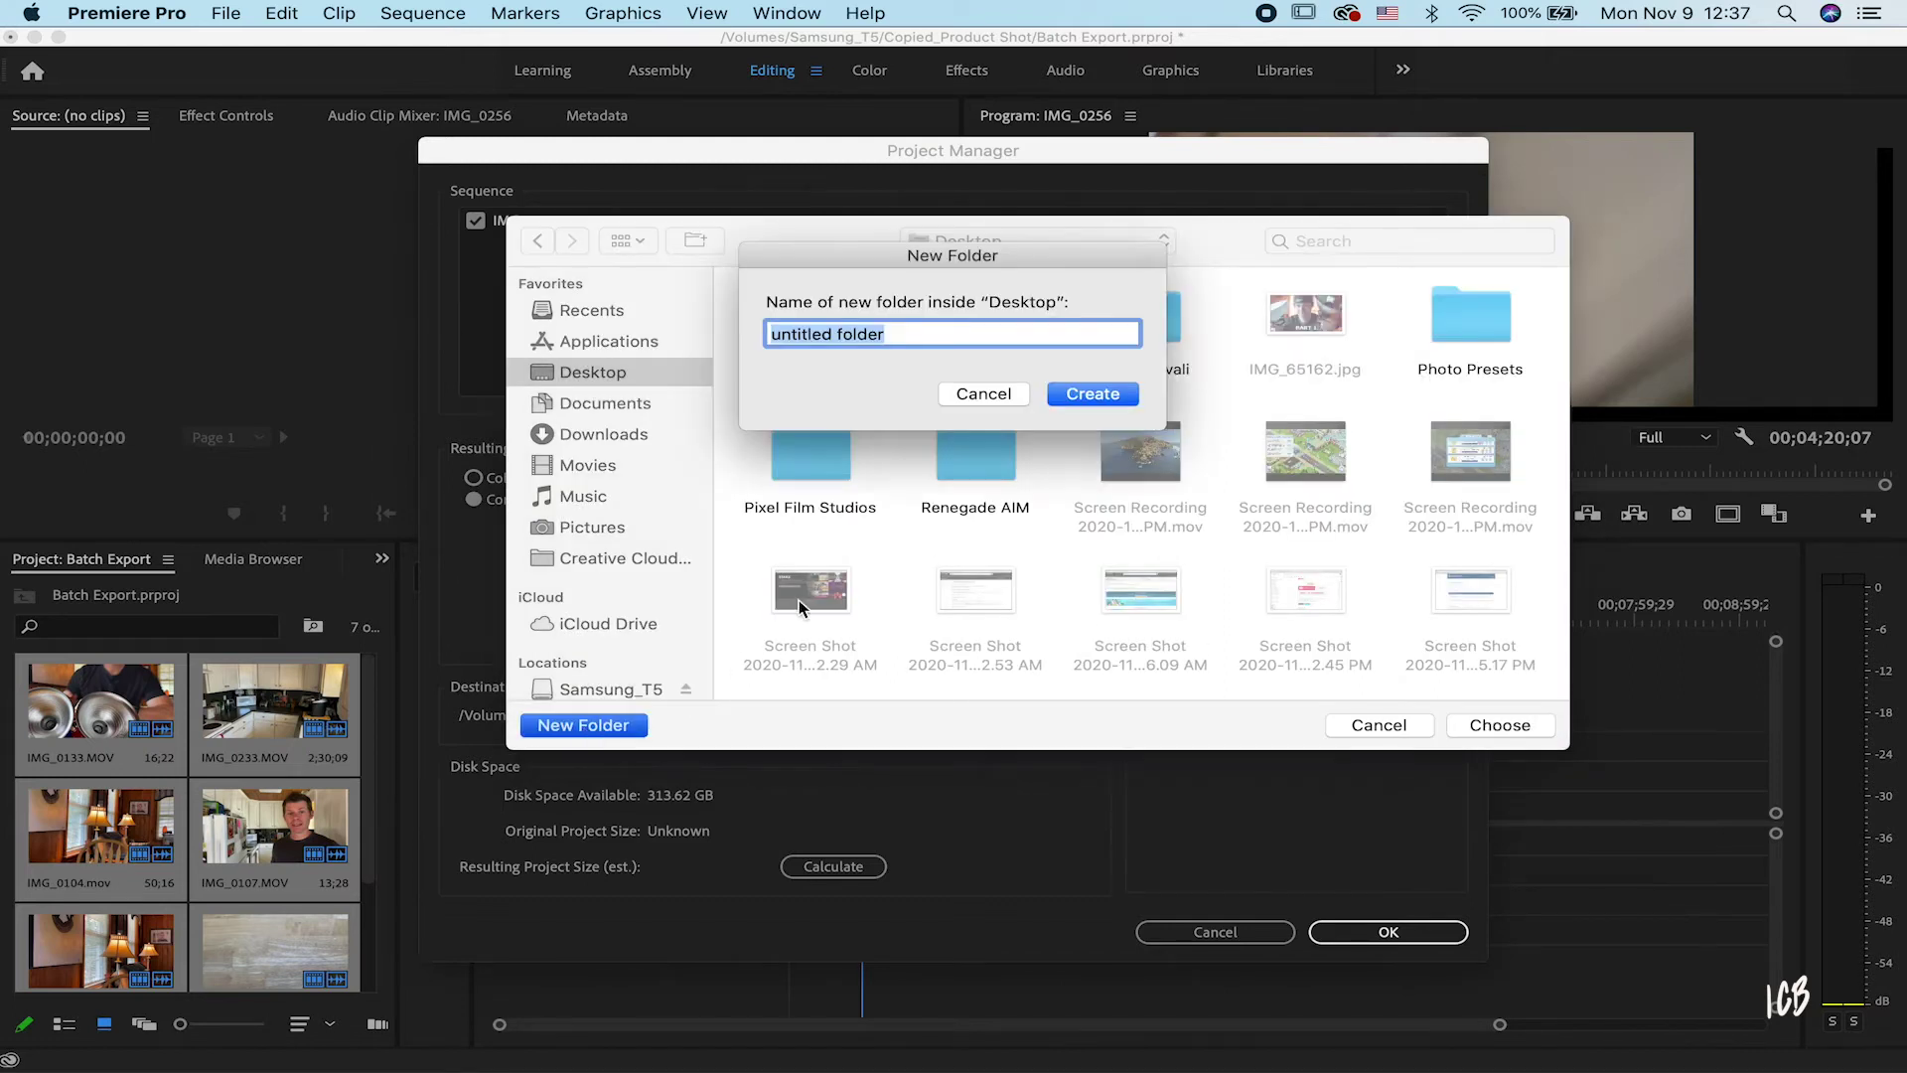
{"action": "type", "text": "Sample 1"}
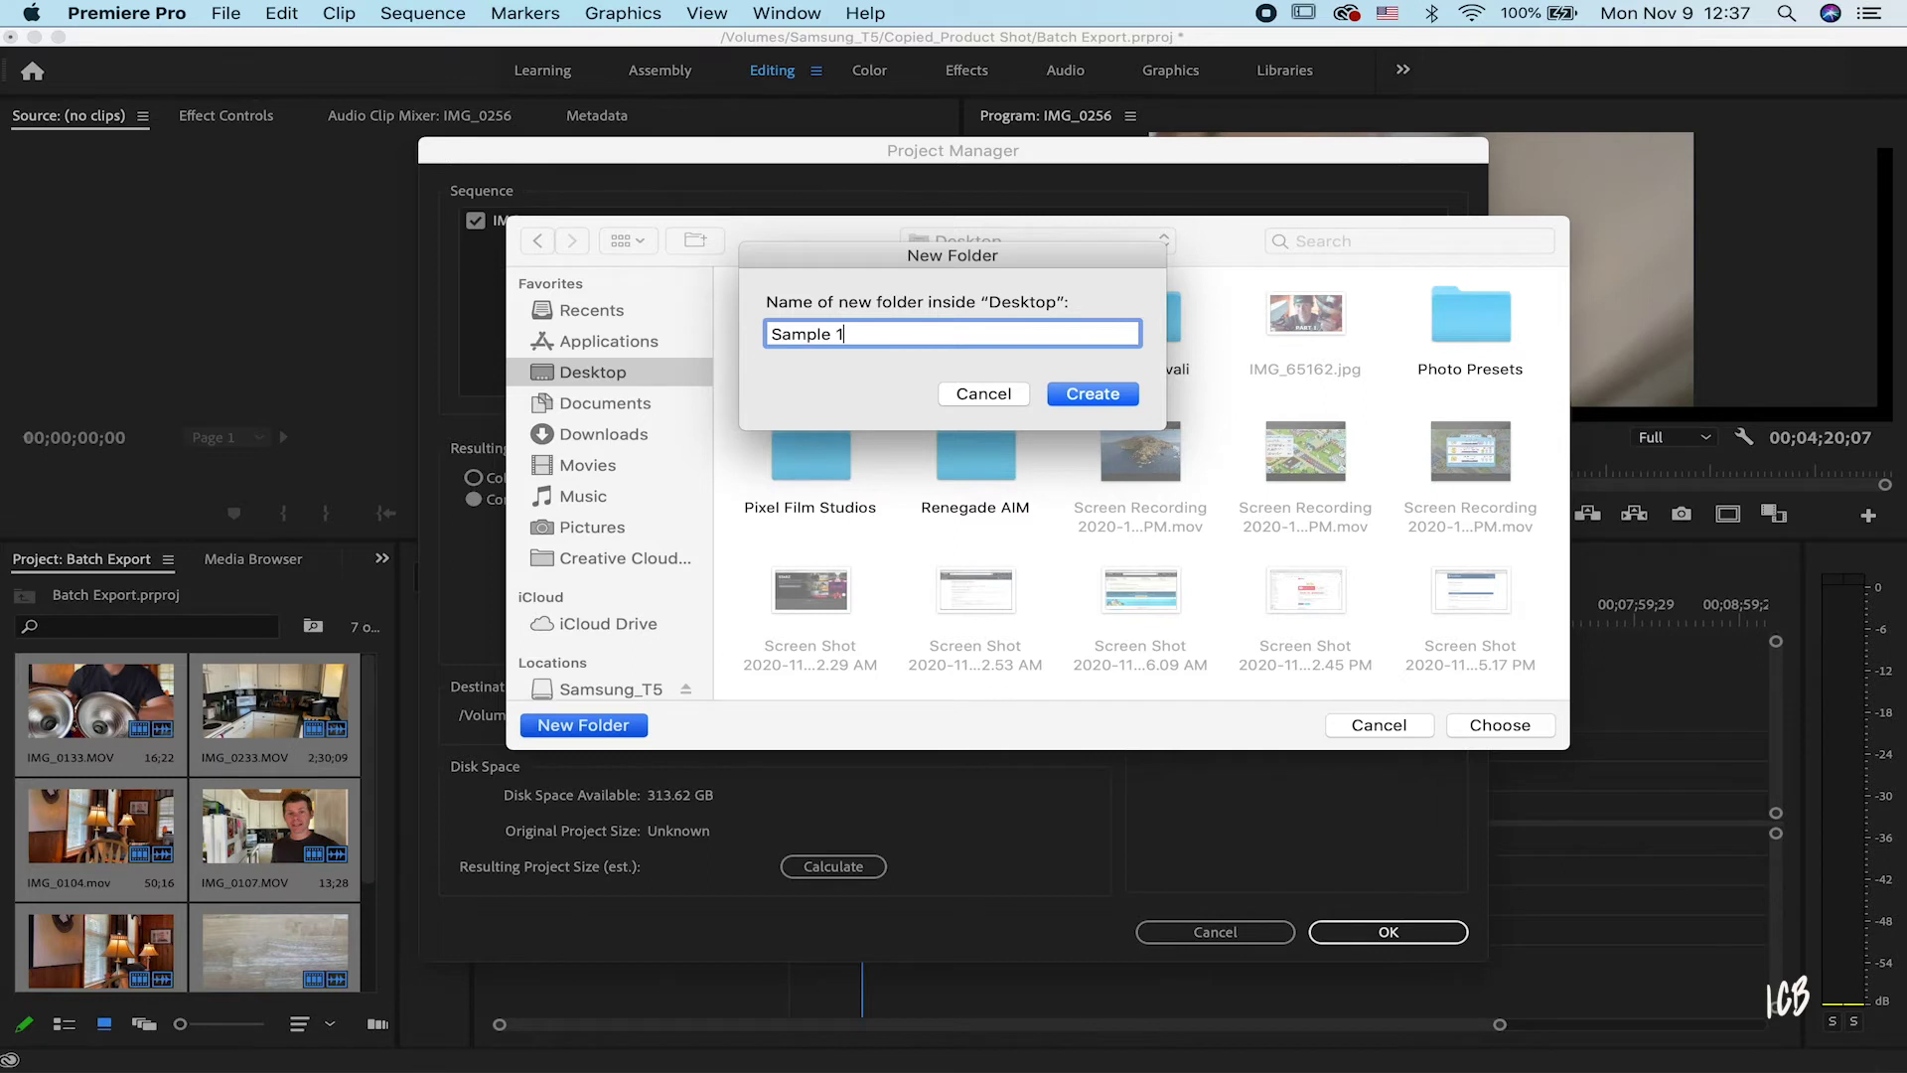
{"action": "left_click", "coordinate": [1095, 393]}
{"action": "left_click", "coordinate": [1483, 728]}
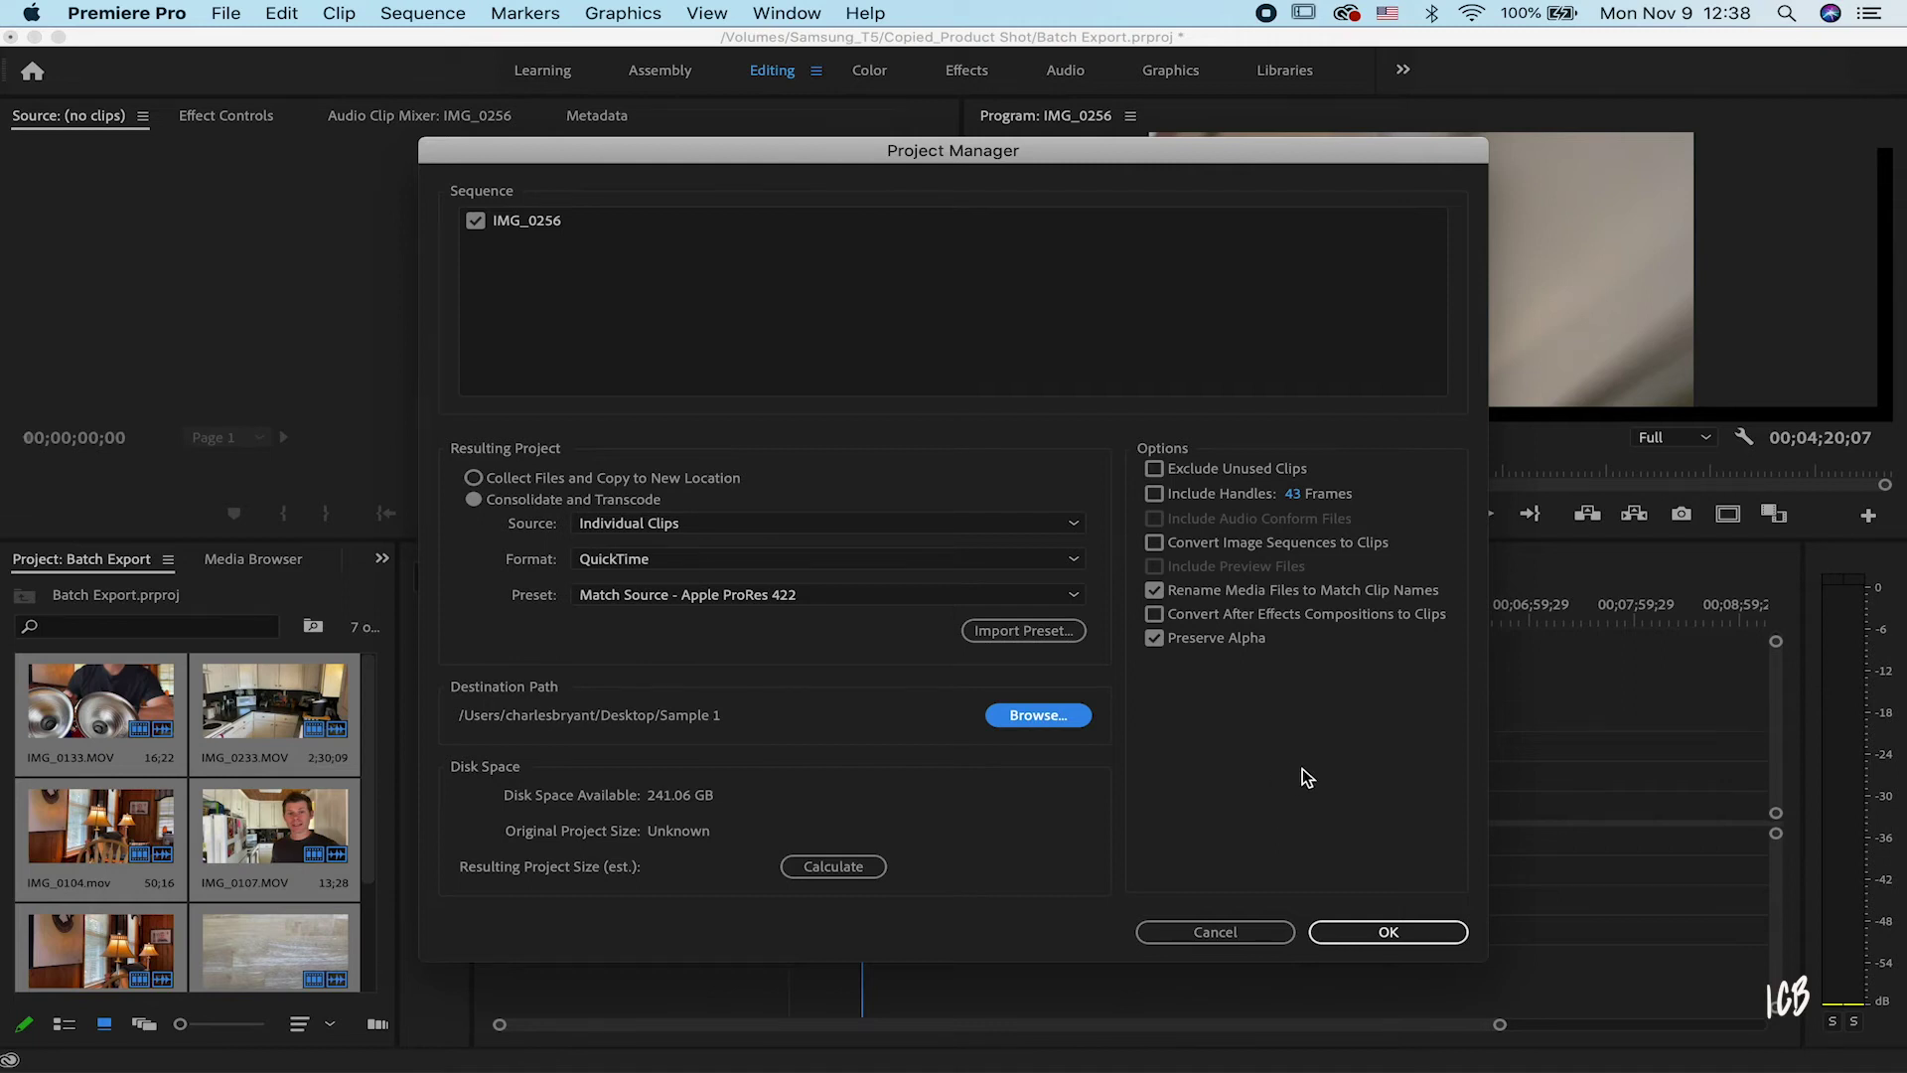
{"action": "left_click", "coordinate": [1371, 931]}
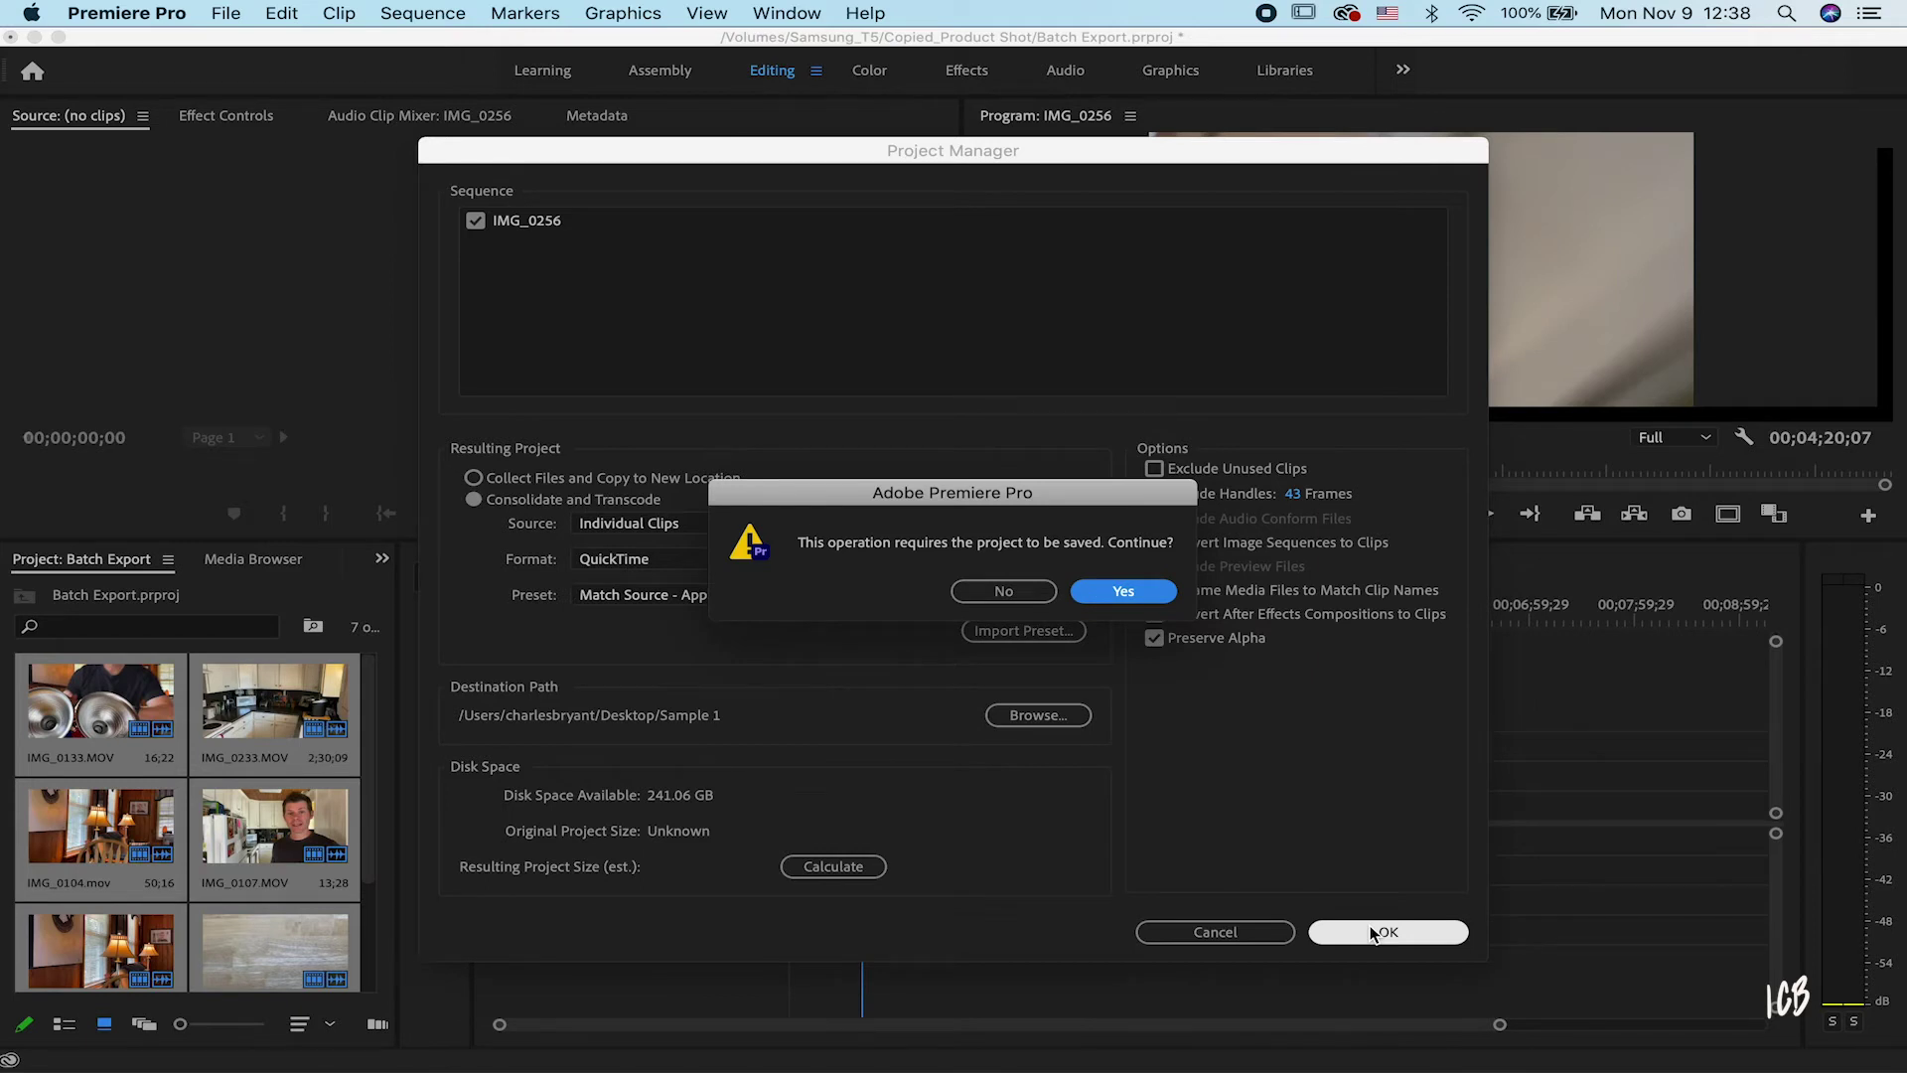
{"action": "key", "text": "Return"}
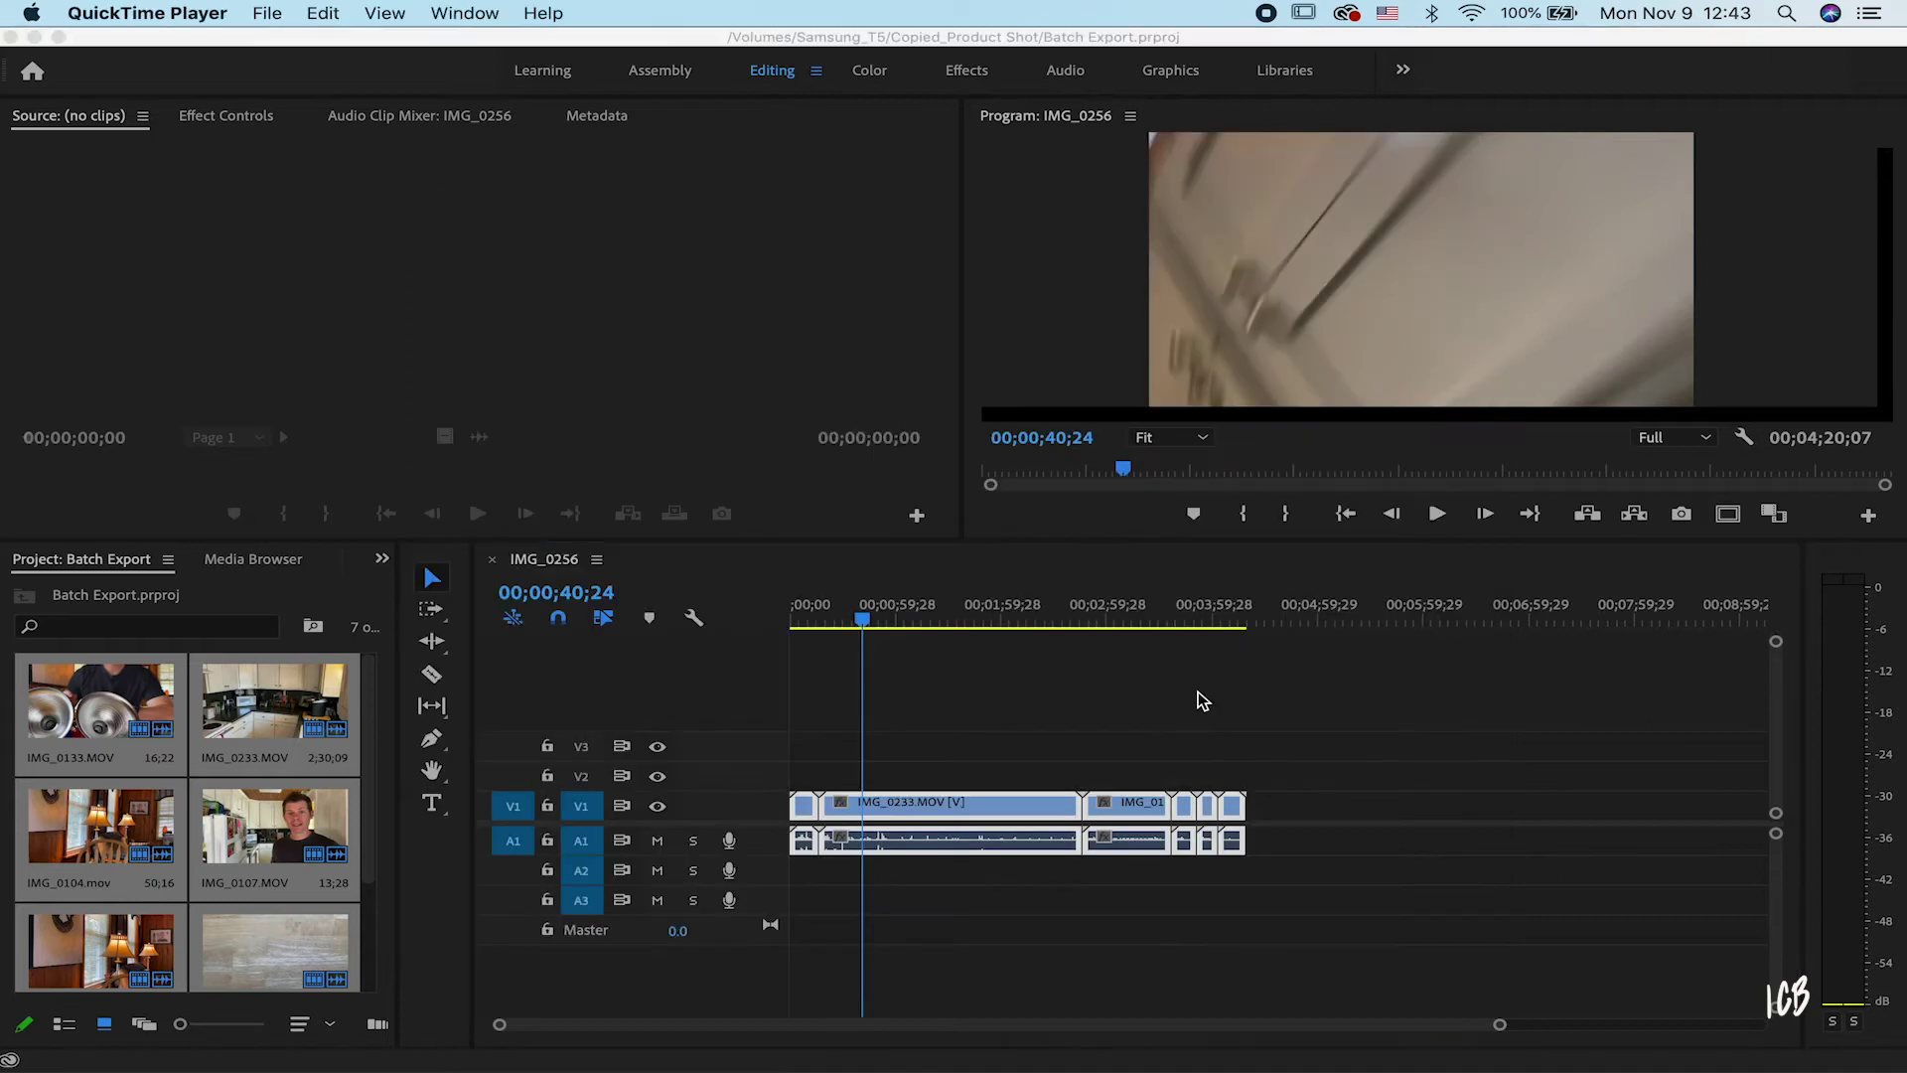
- Minimise the editor and open the Sample 1 folder on the desktop to inspect the exported clips
{"action": "left_click", "coordinate": [35, 37]}
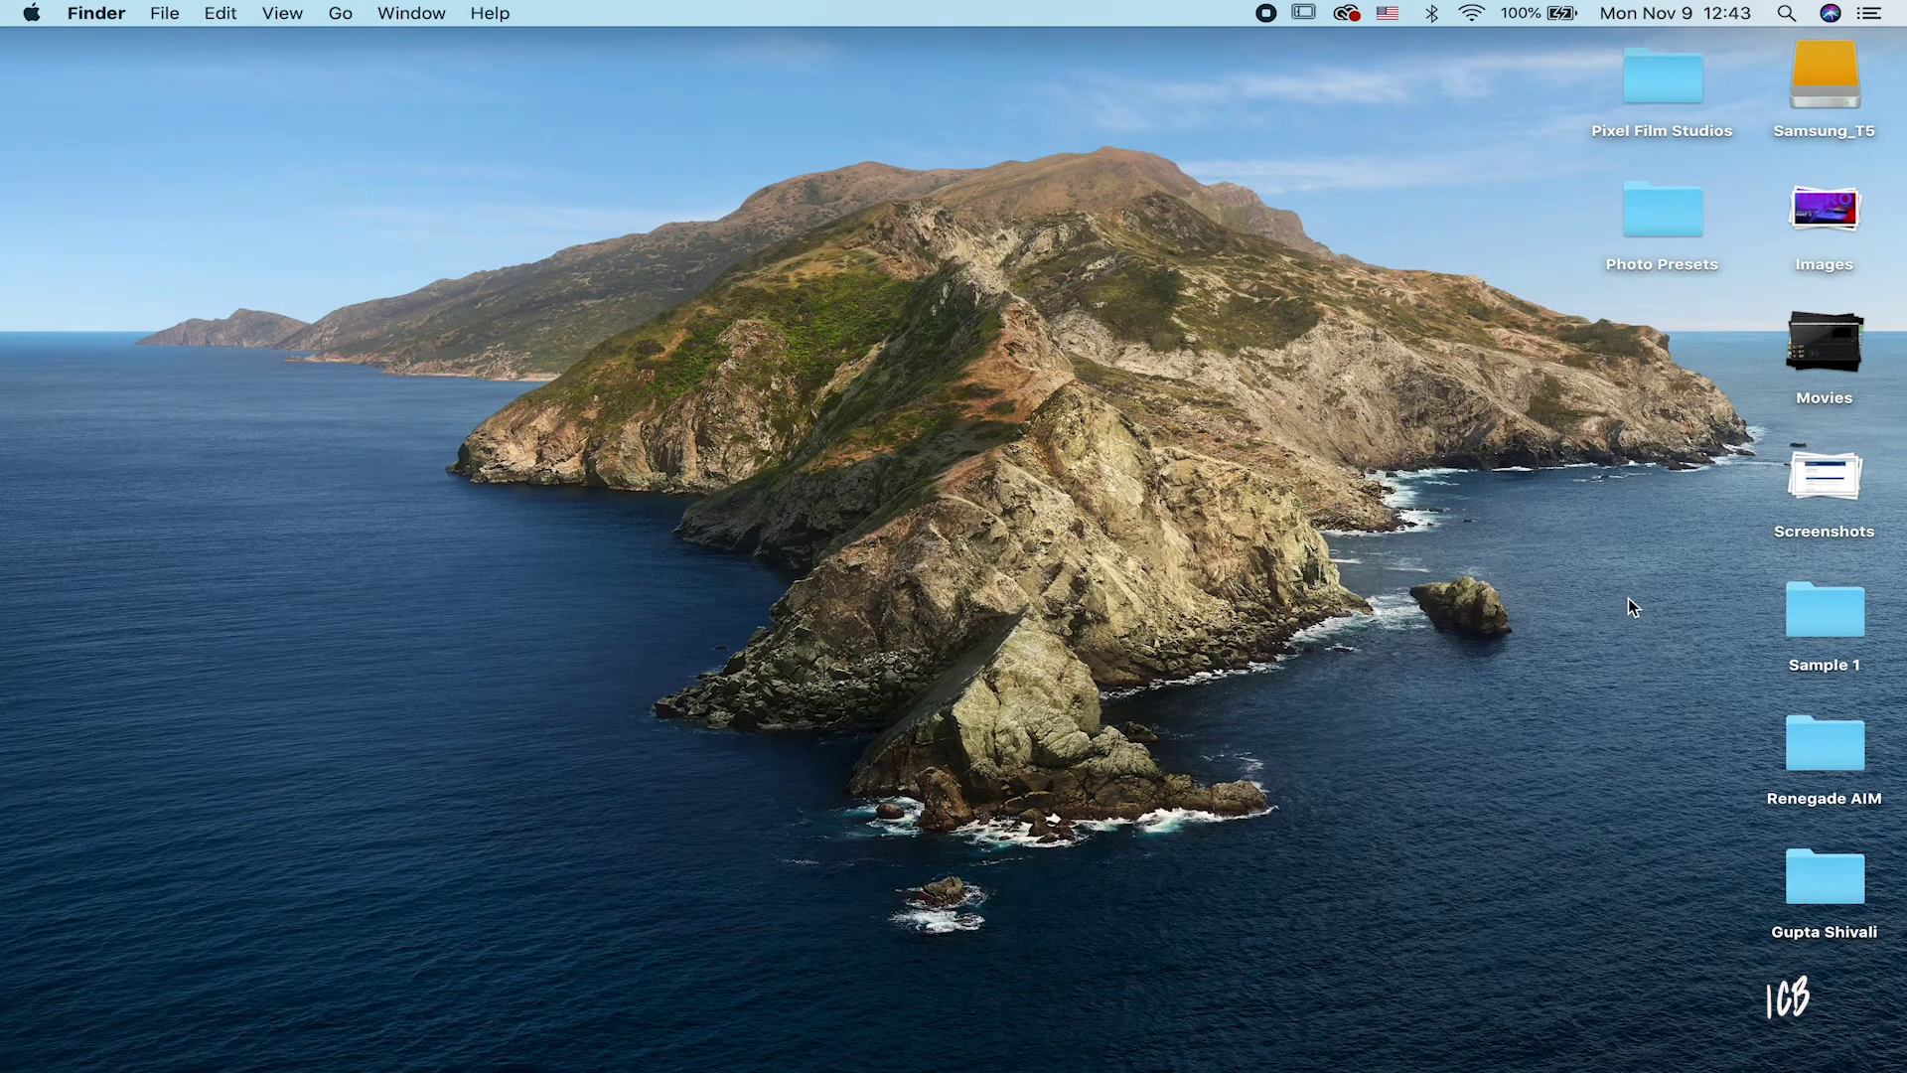
{"action": "double_click", "coordinate": [1828, 611]}
{"action": "left_click", "coordinate": [764, 294]}
{"action": "double_click", "coordinate": [765, 294]}
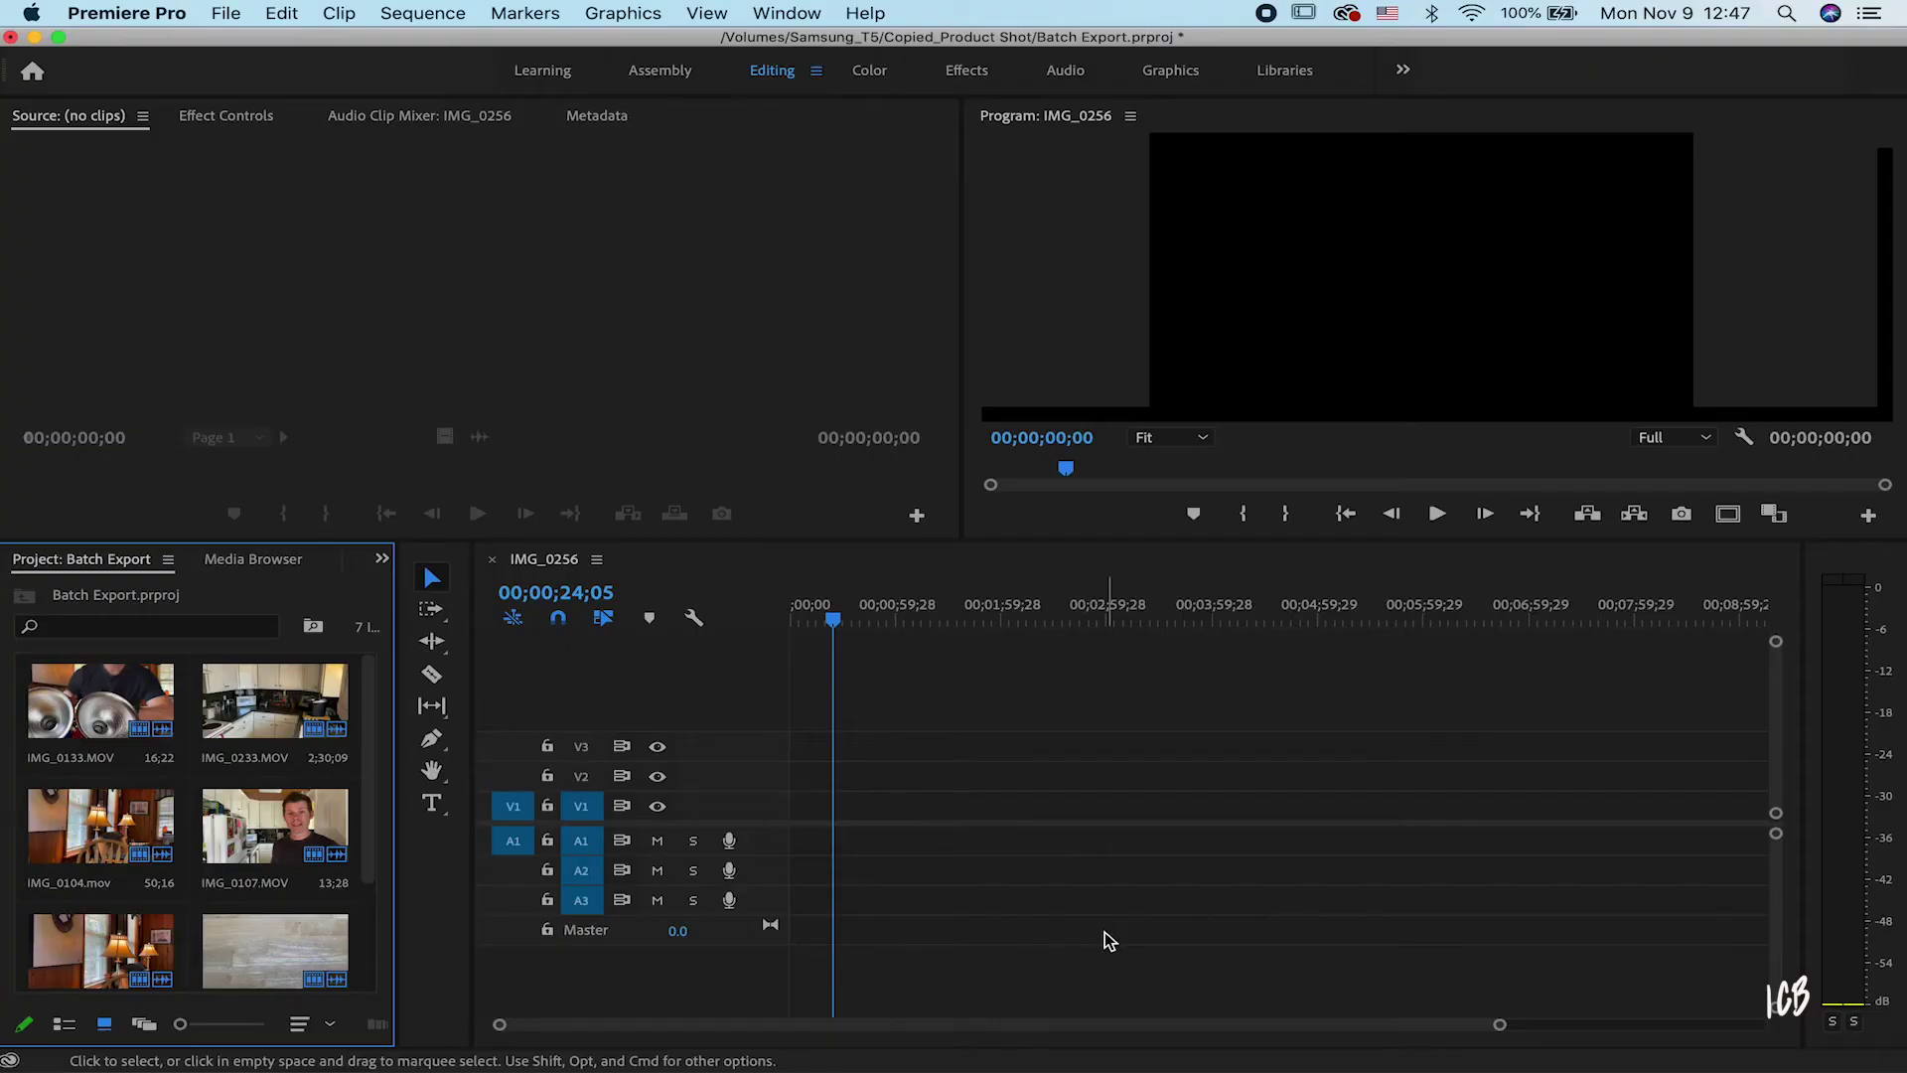
- Place all the project clips in the IMG_0256 sequence and ripple-trim them into short clips
{"action": "left_click", "coordinate": [96, 772]}
{"action": "key", "text": "super+a"}
{"action": "left_click_drag", "start_coordinate": [97, 747], "coordinate": [856, 810]}
{"action": "key", "text": "b"}
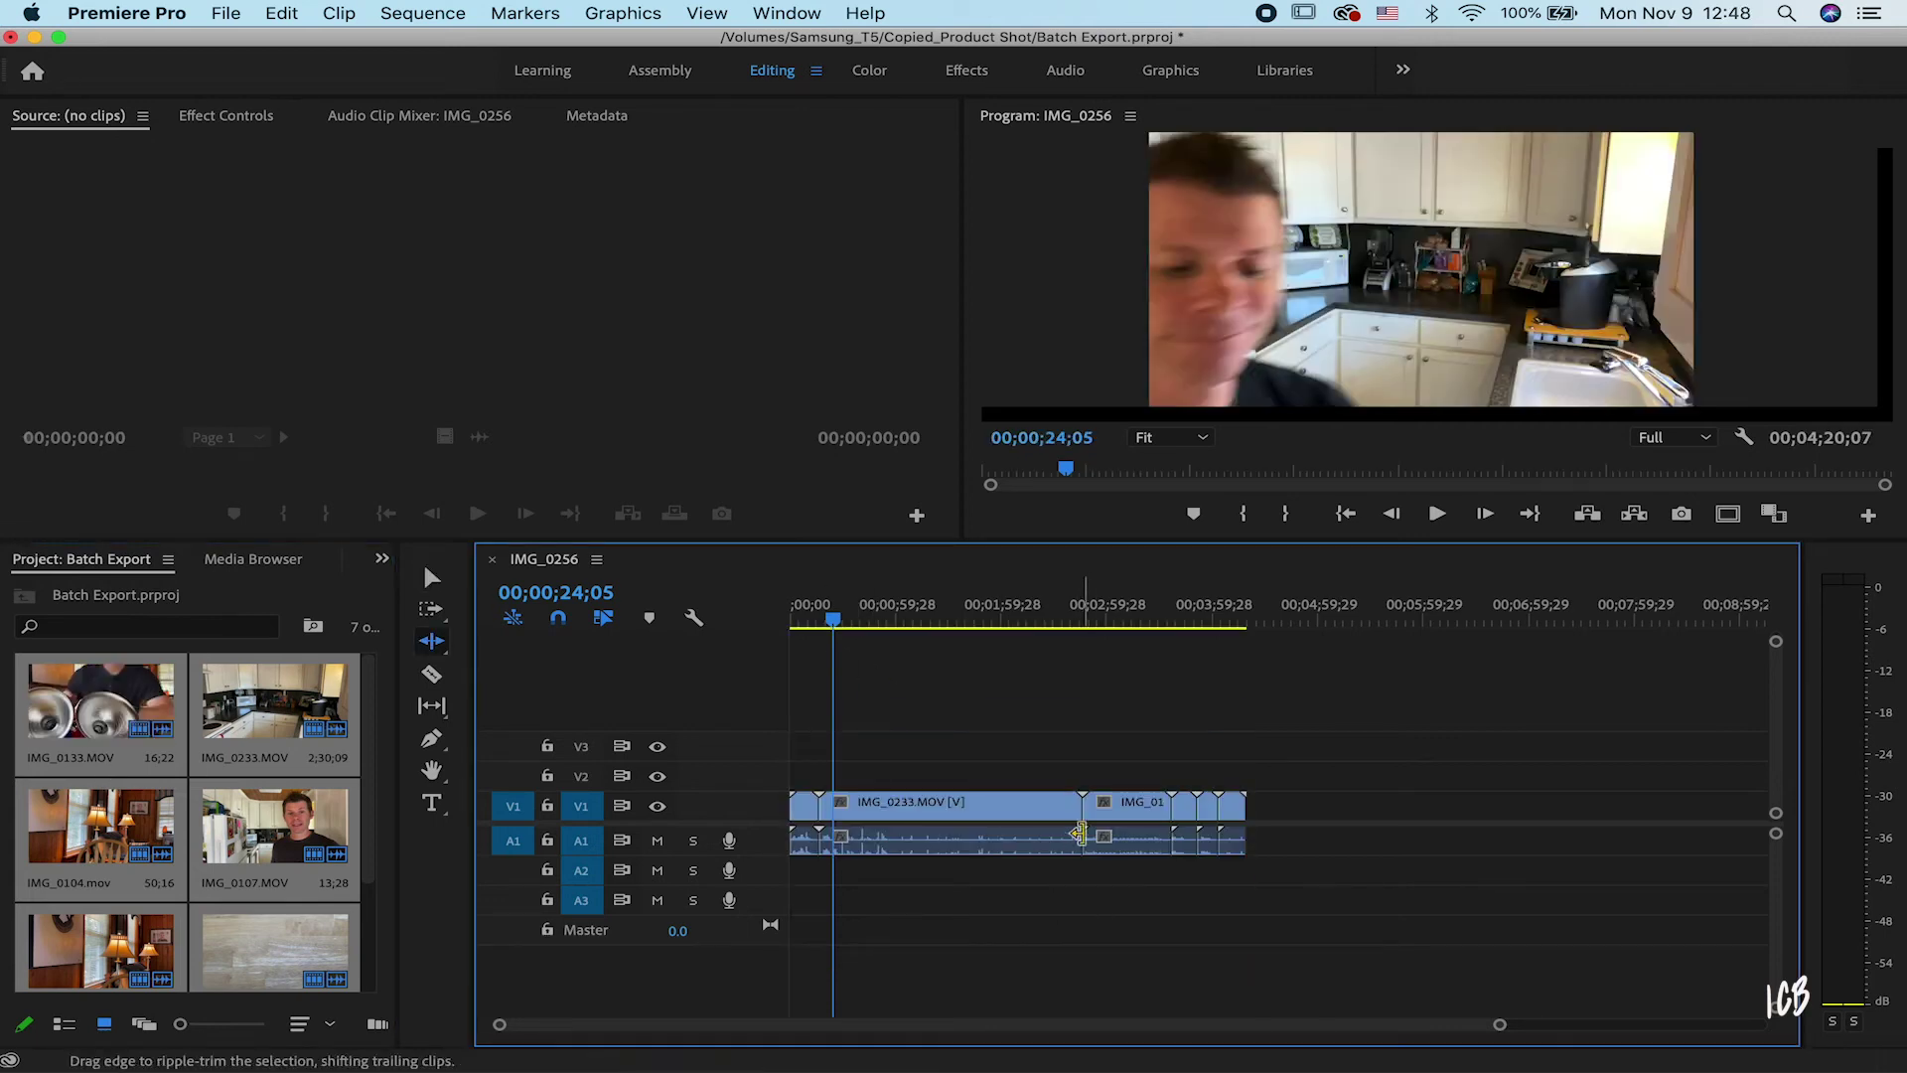
{"action": "left_click_drag", "start_coordinate": [1080, 832], "coordinate": [947, 827]}
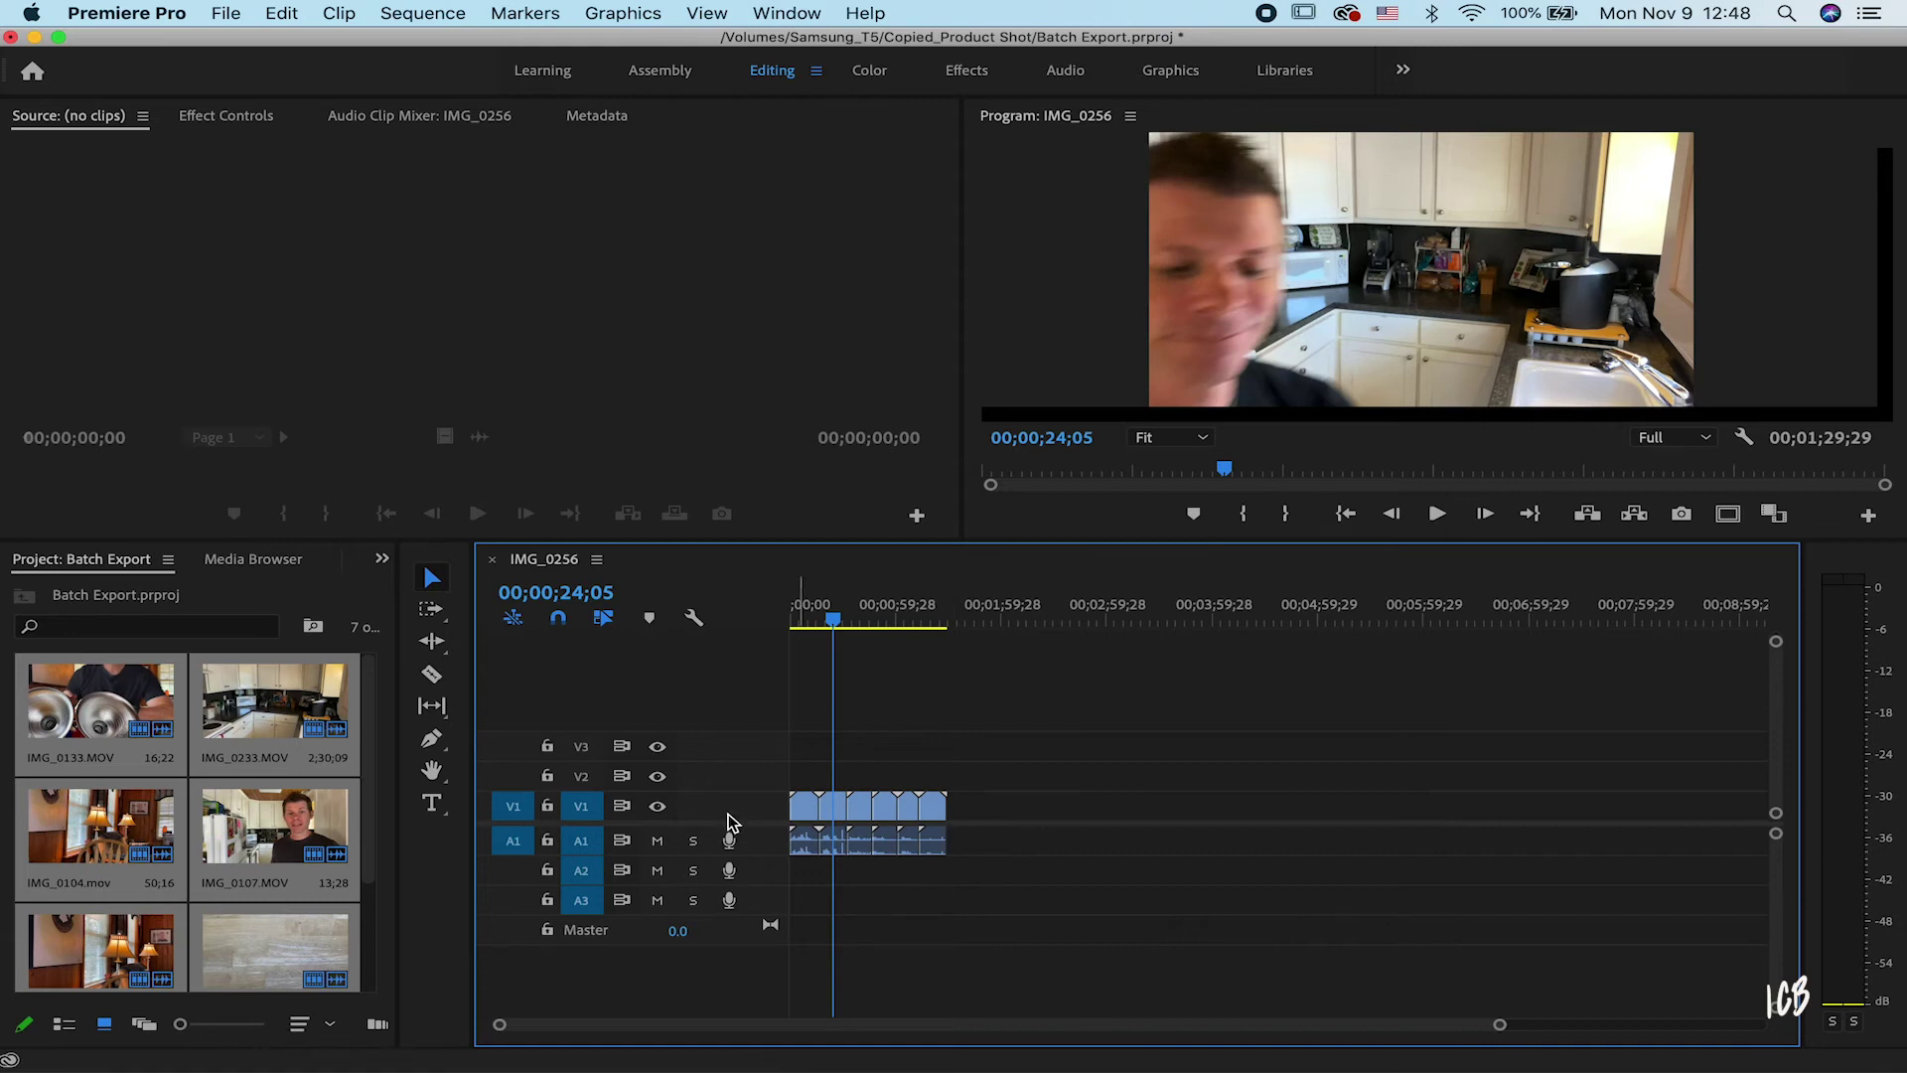
- Apply the SL Blue Cold (Universal) Lumetri preset to all clips in the sequence
{"action": "left_click", "coordinate": [381, 559]}
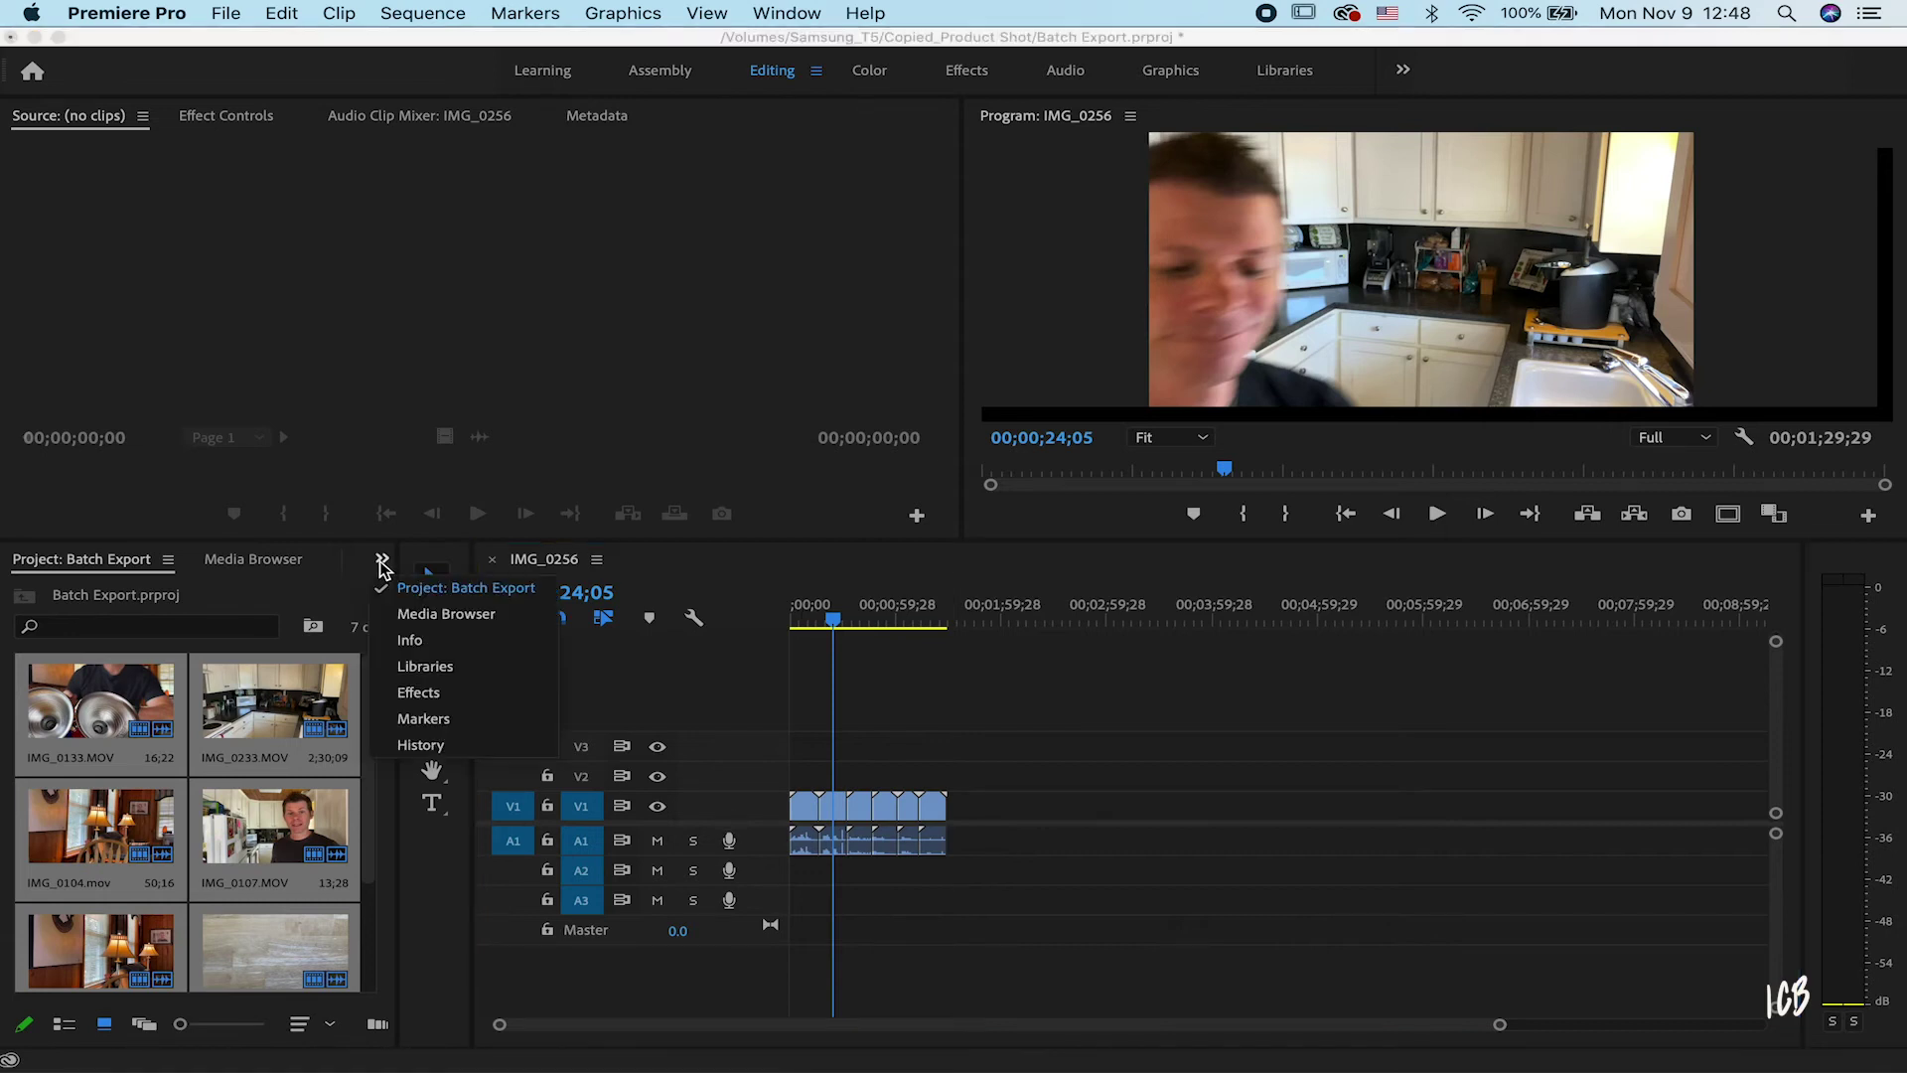
{"action": "left_click", "coordinate": [415, 695]}
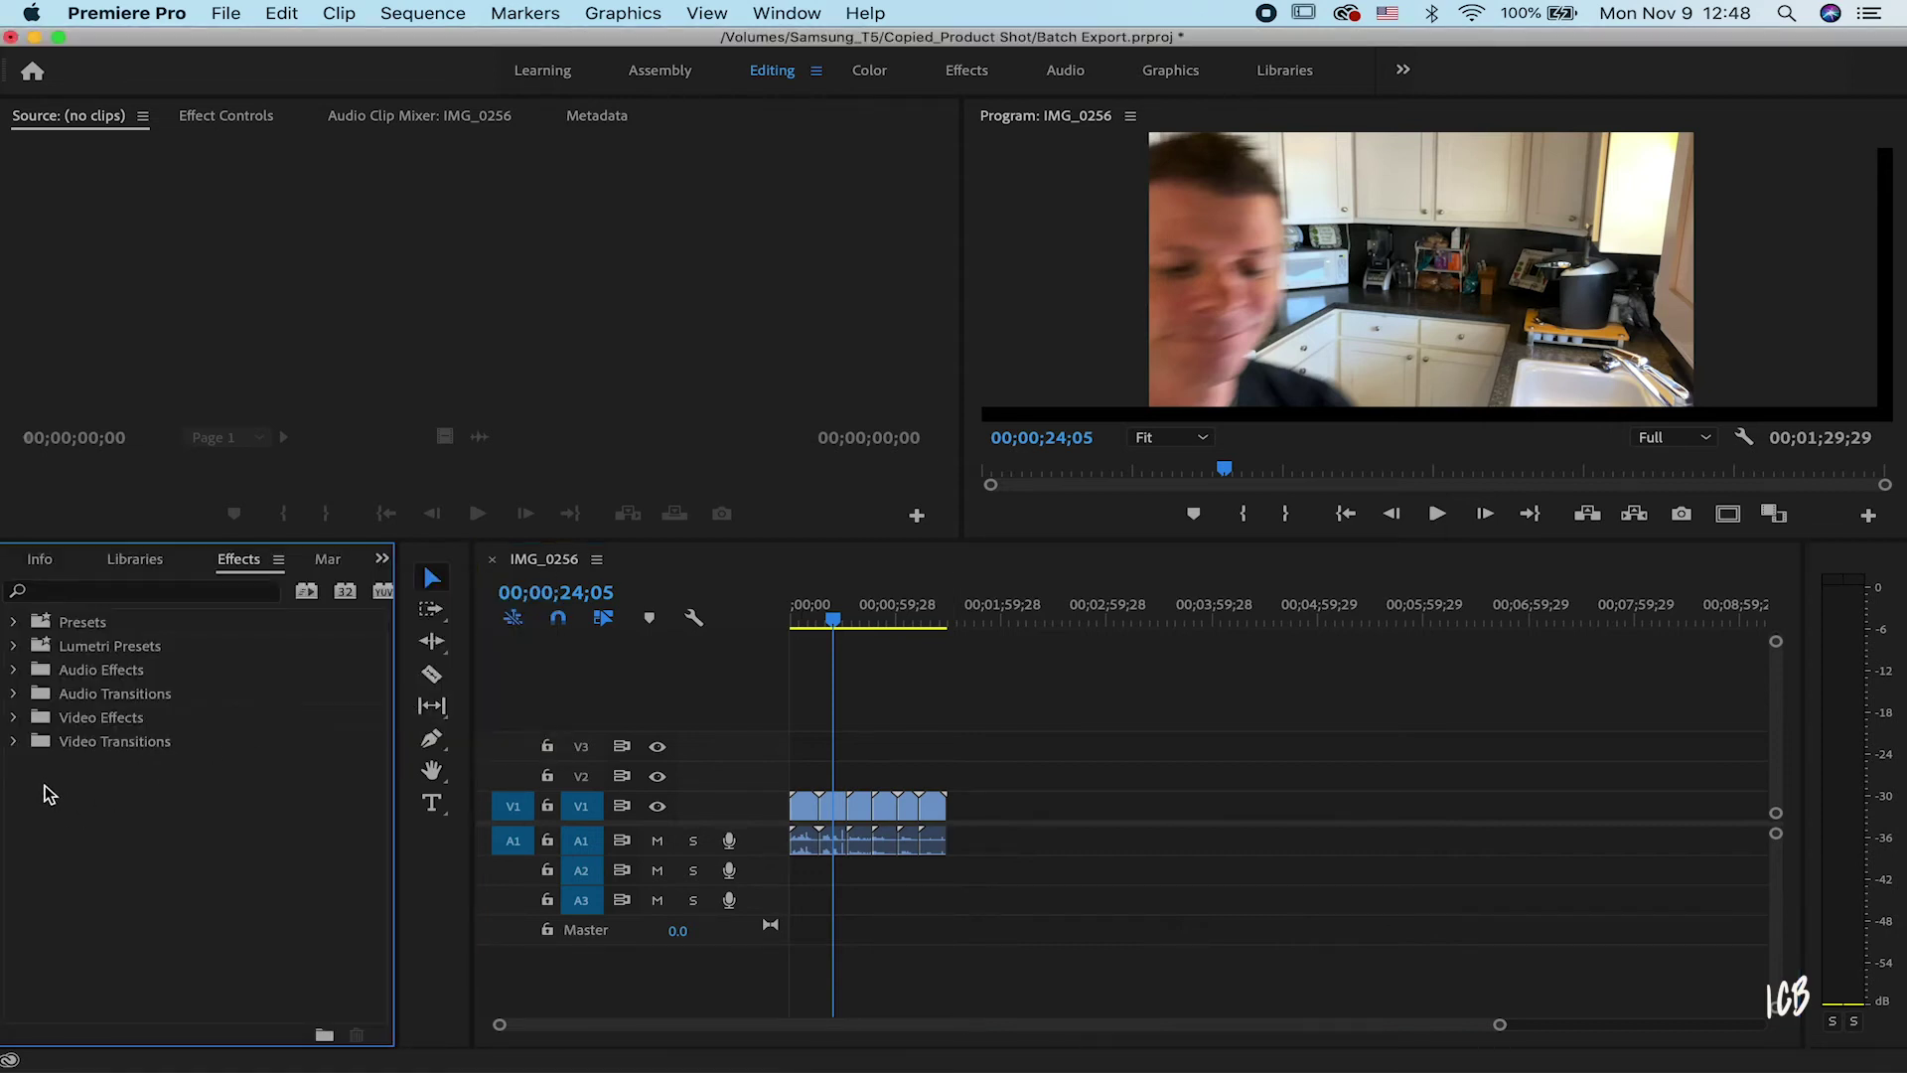
{"action": "left_click", "coordinate": [15, 623]}
{"action": "left_click", "coordinate": [15, 622]}
{"action": "left_click", "coordinate": [15, 645]}
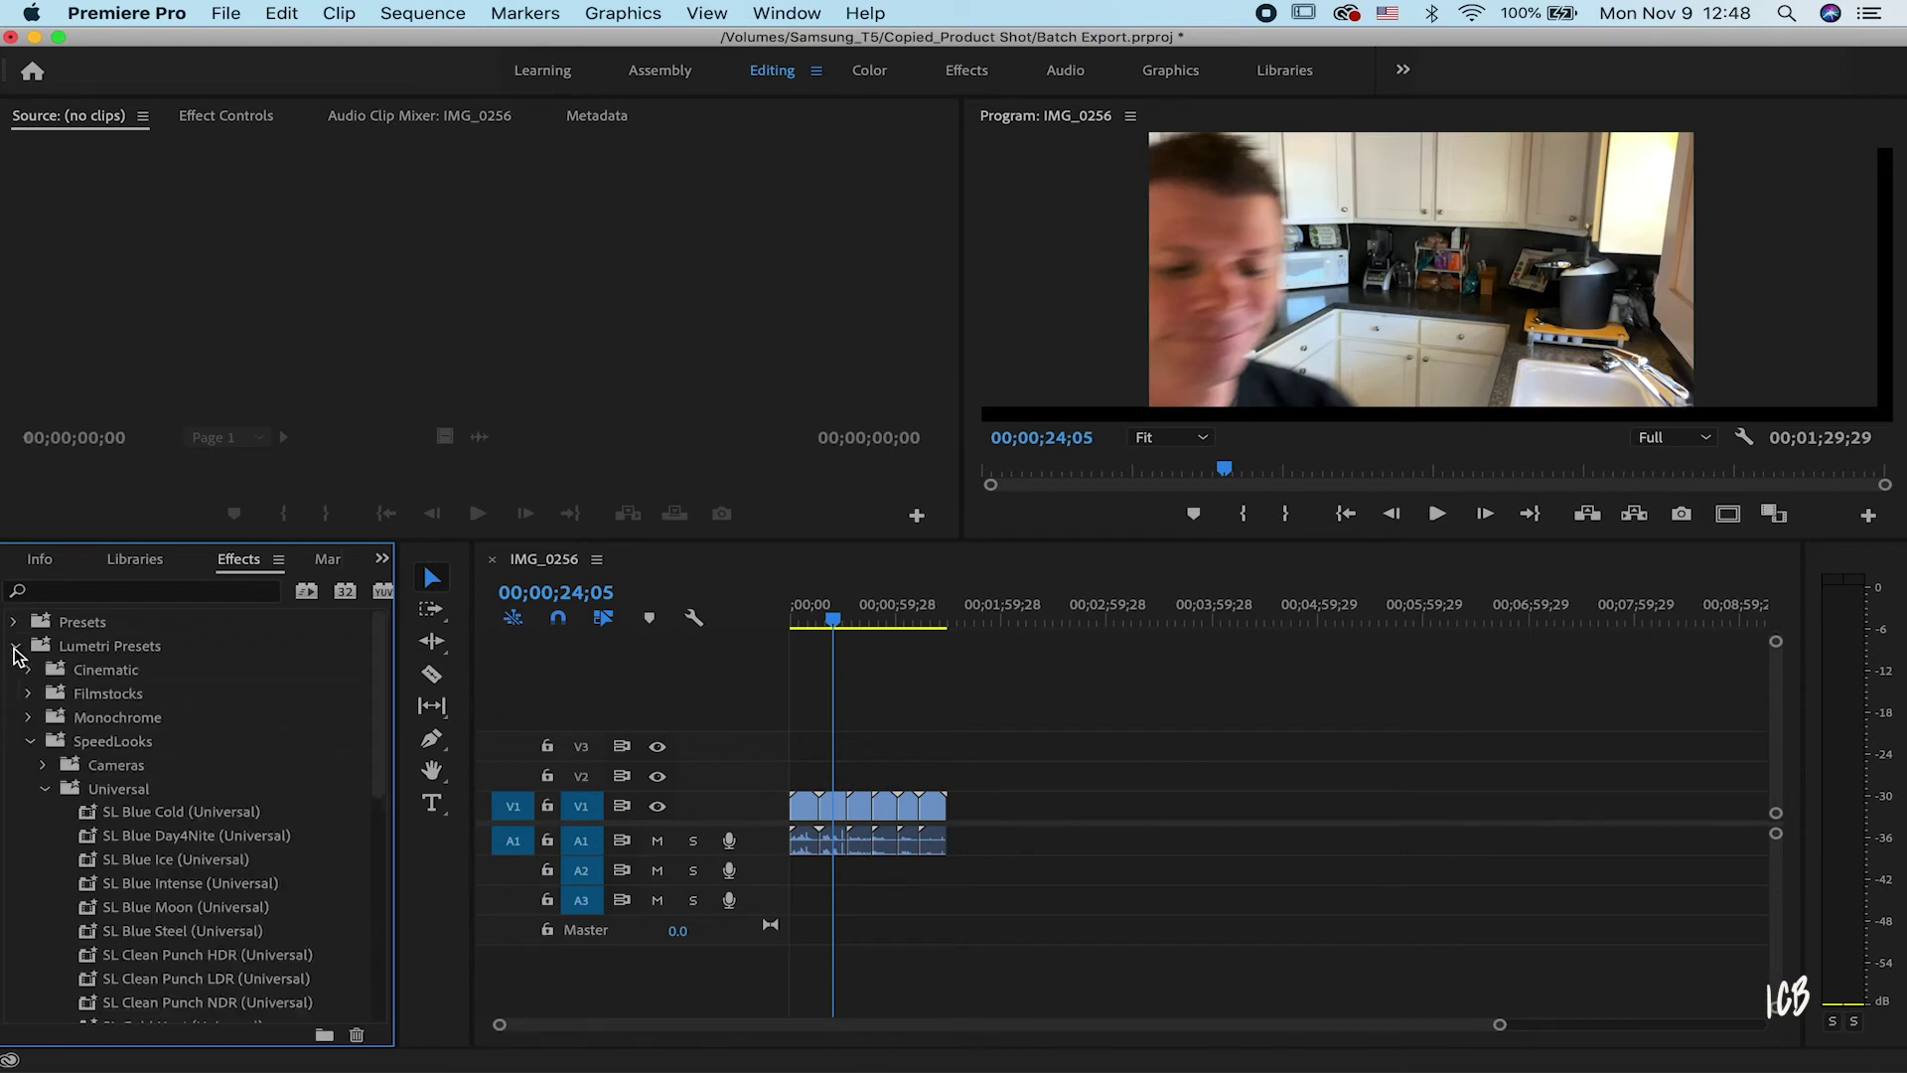
{"action": "left_click_drag", "start_coordinate": [1096, 921], "coordinate": [787, 732]}
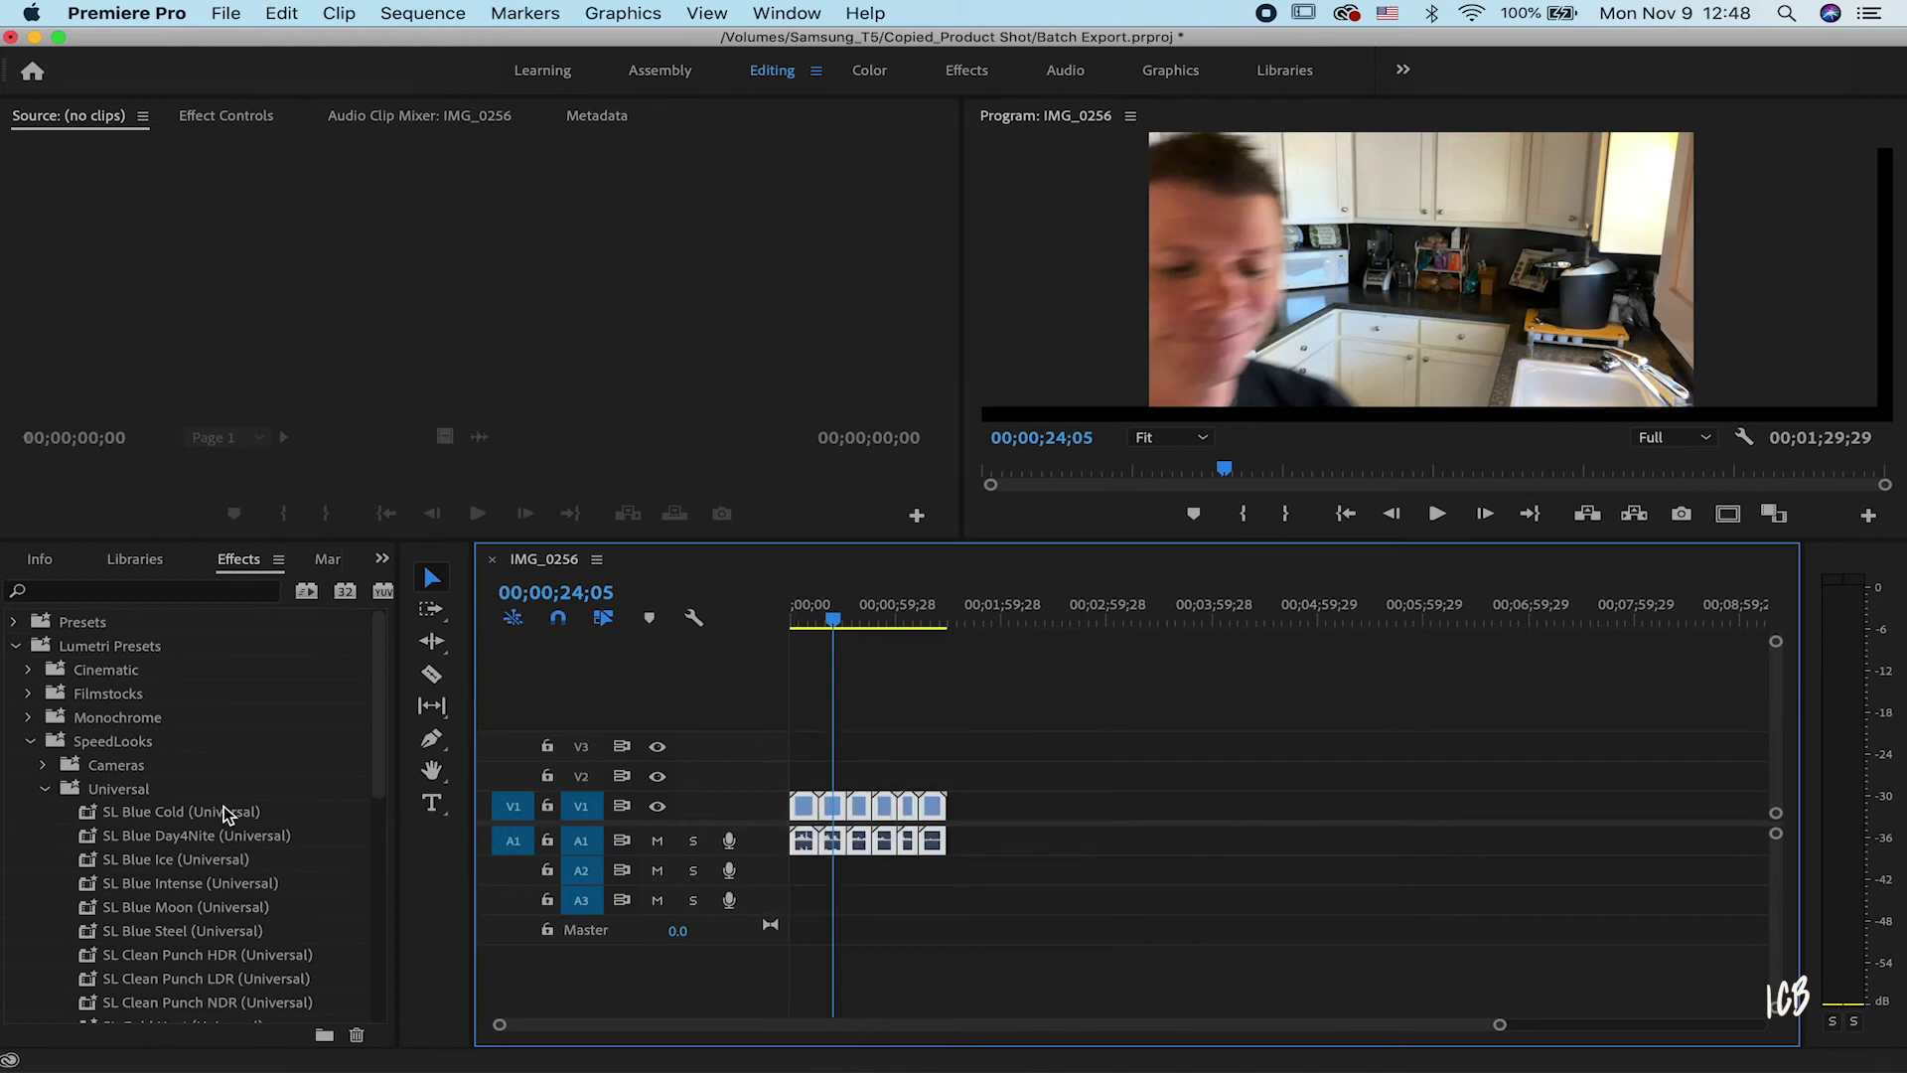
{"action": "left_click_drag", "start_coordinate": [231, 811], "coordinate": [845, 803]}
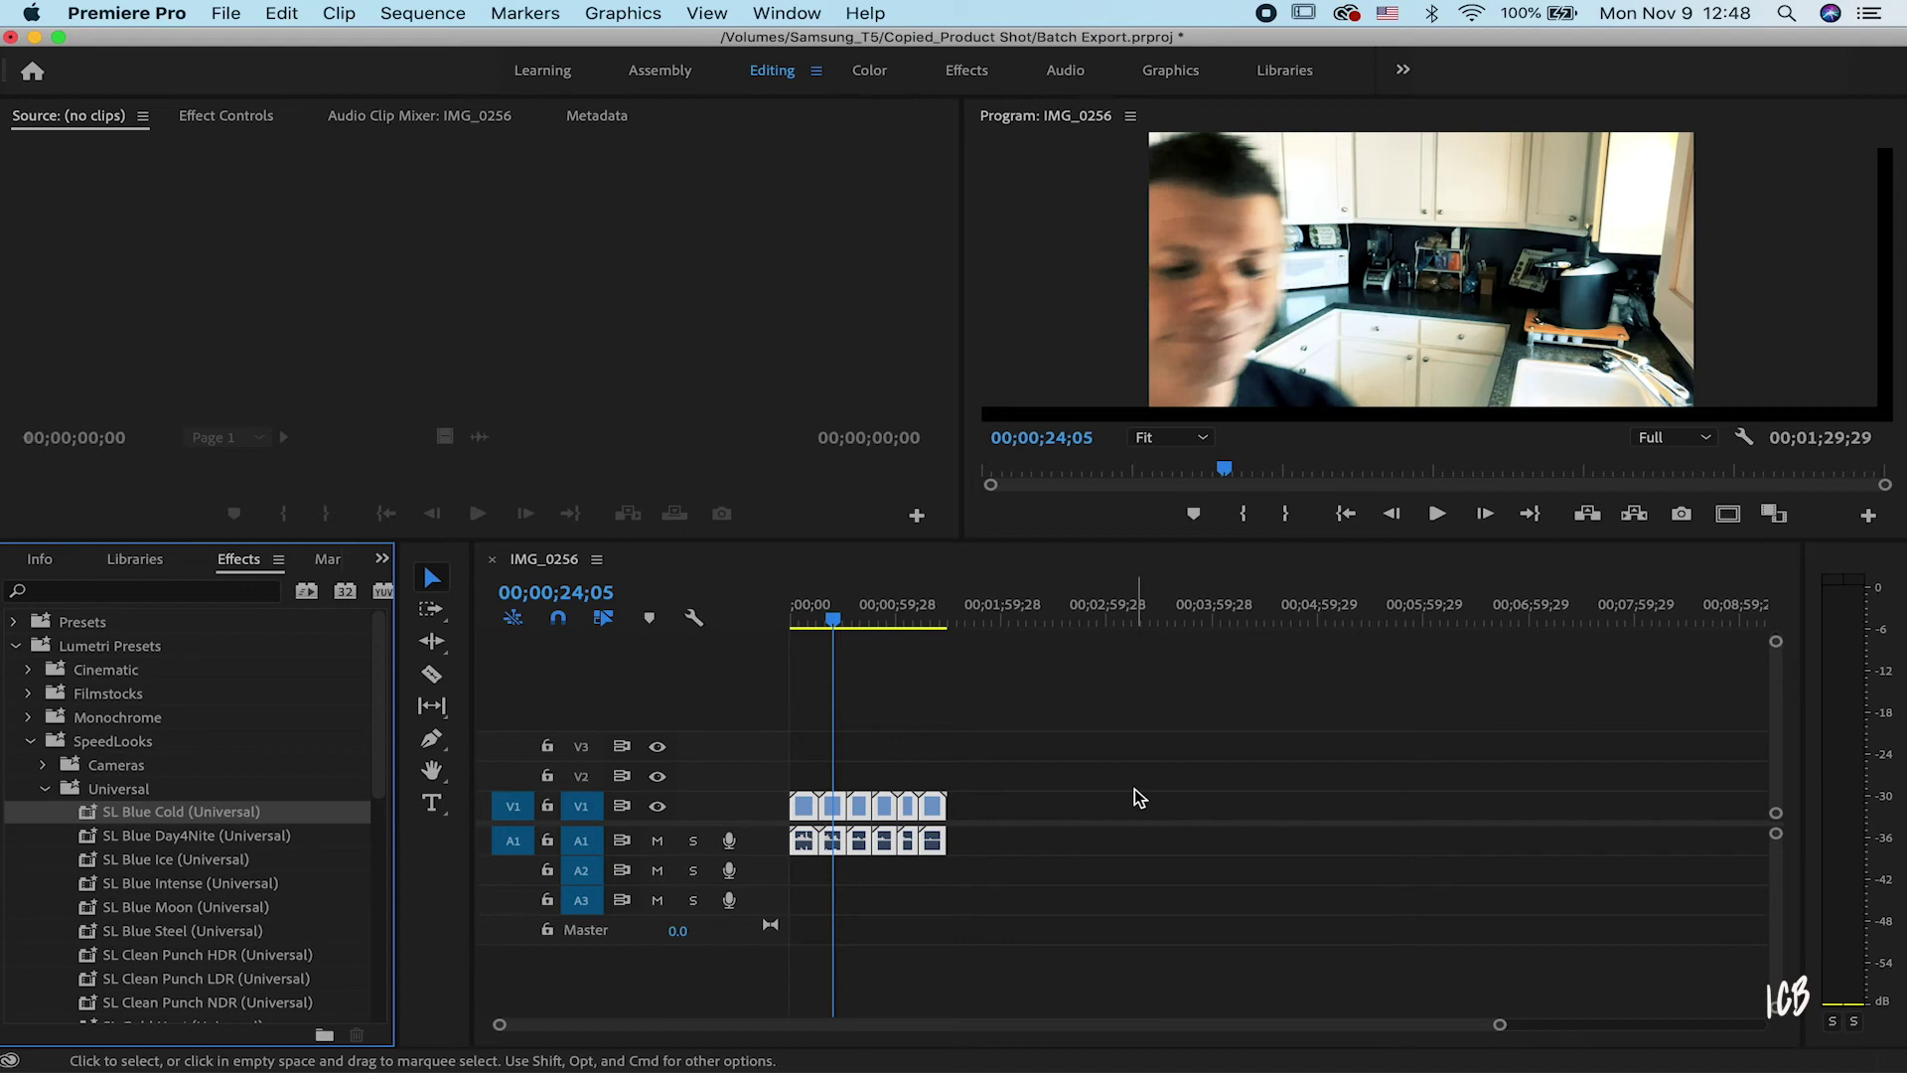
{"action": "left_click", "coordinate": [1059, 859]}
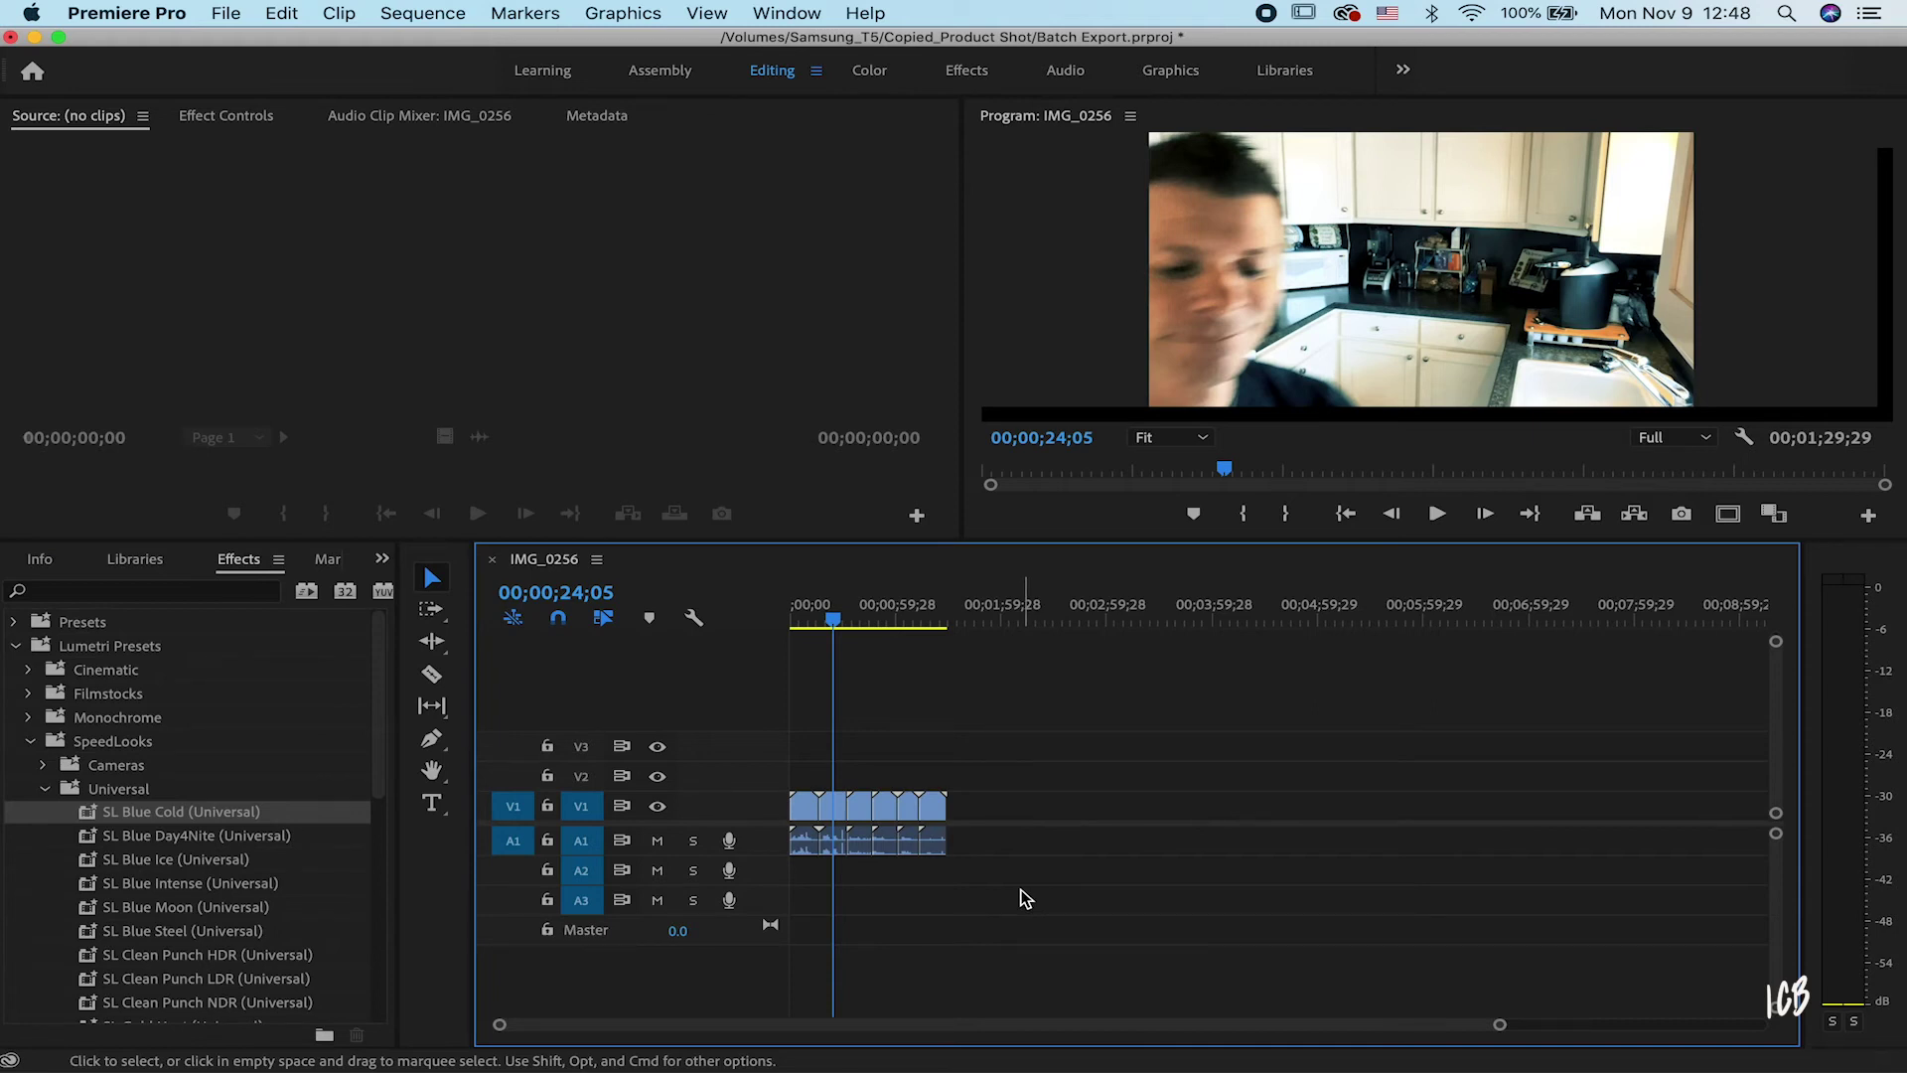
- Start Render and Replace for all the sequence's clips, with Sequence as the source
{"action": "left_click_drag", "start_coordinate": [1026, 953], "coordinate": [771, 705]}
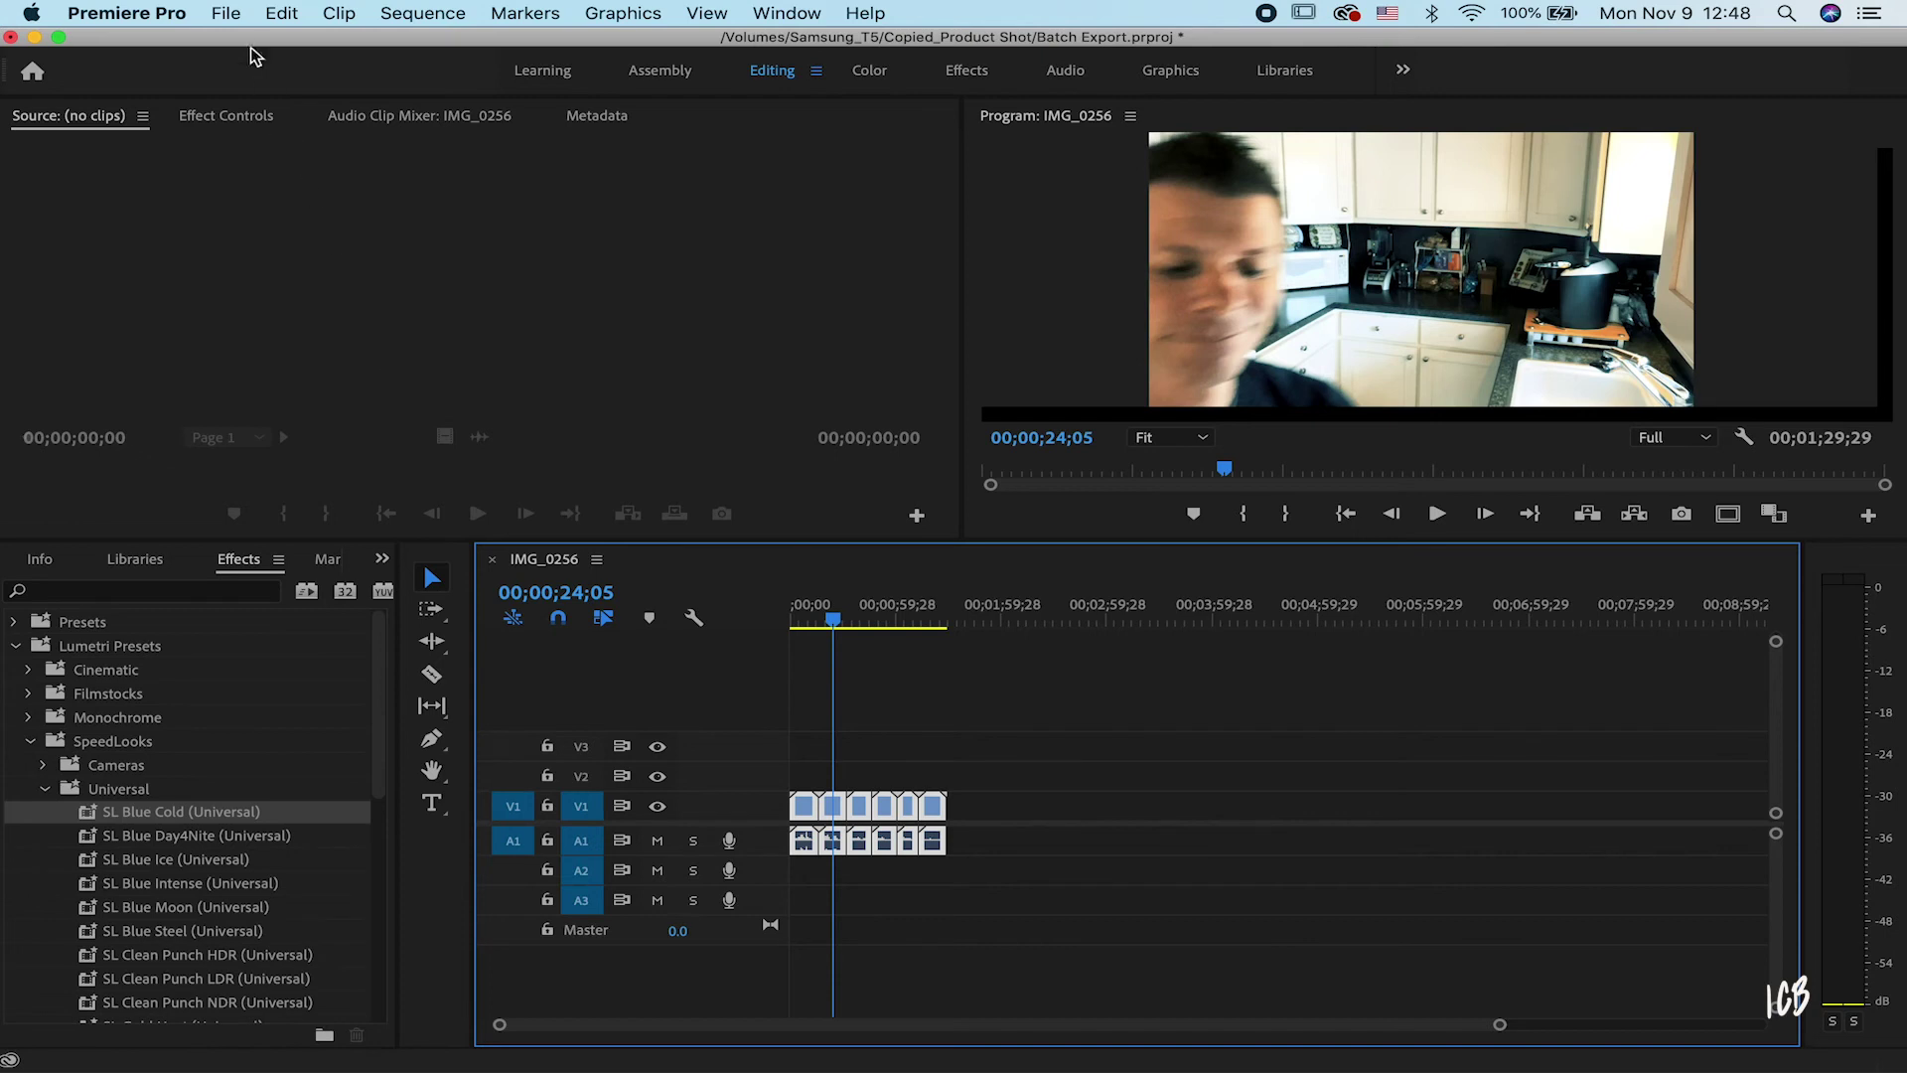
{"action": "left_click", "coordinate": [225, 20]}
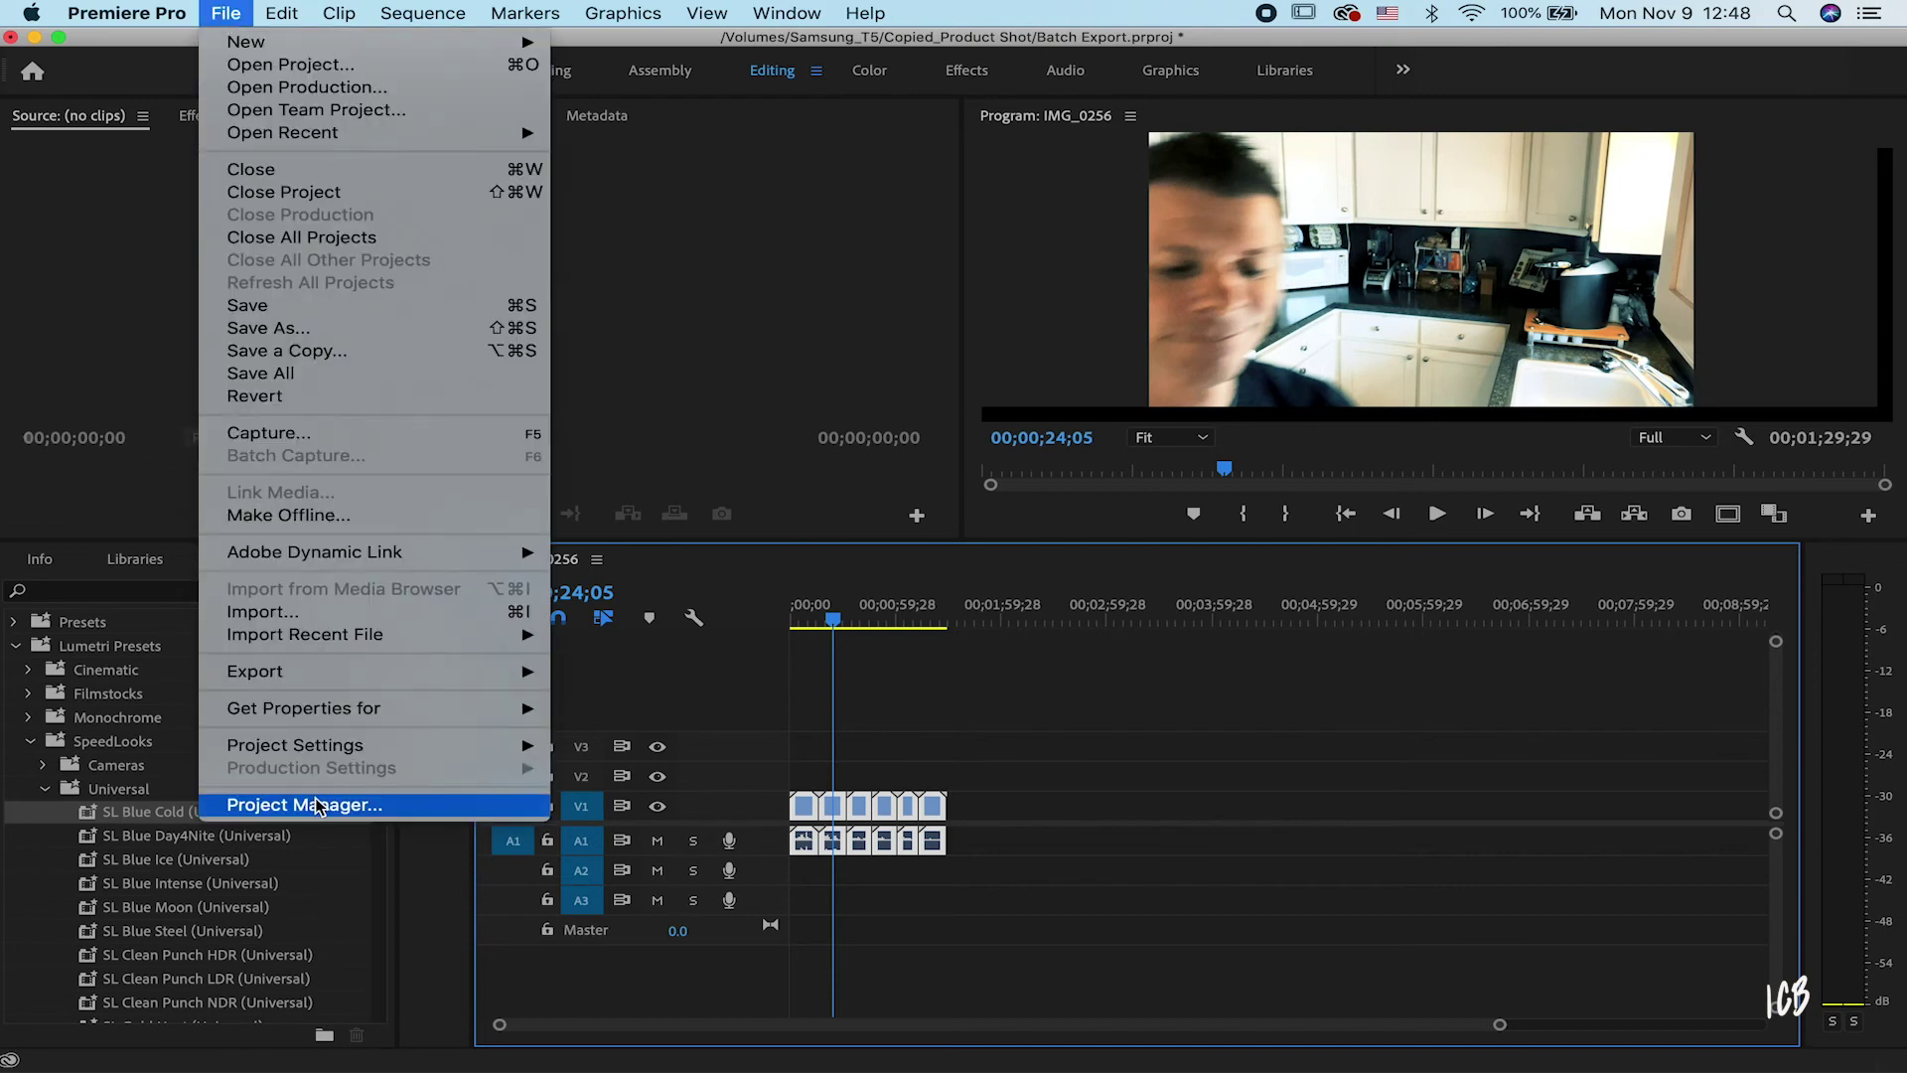
{"action": "left_click", "coordinate": [860, 810]}
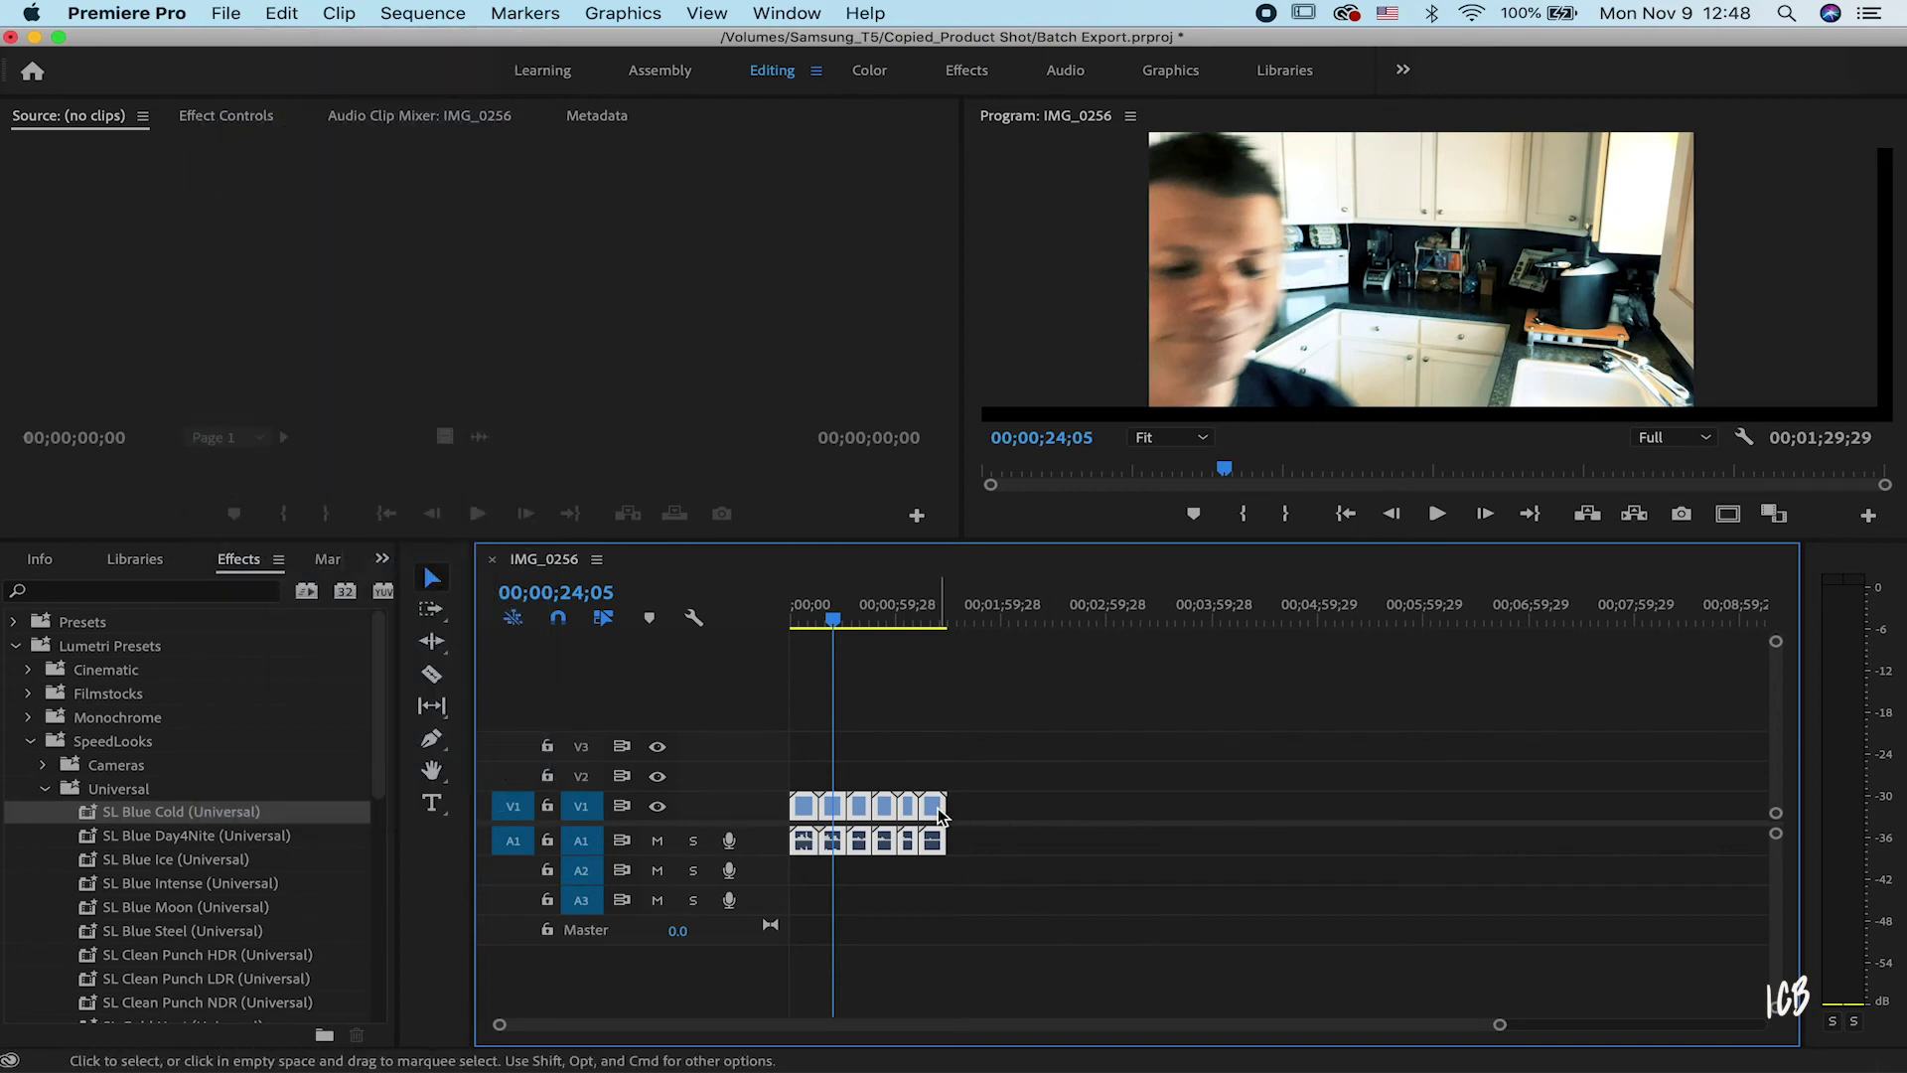
{"action": "right_click", "coordinate": [938, 808]}
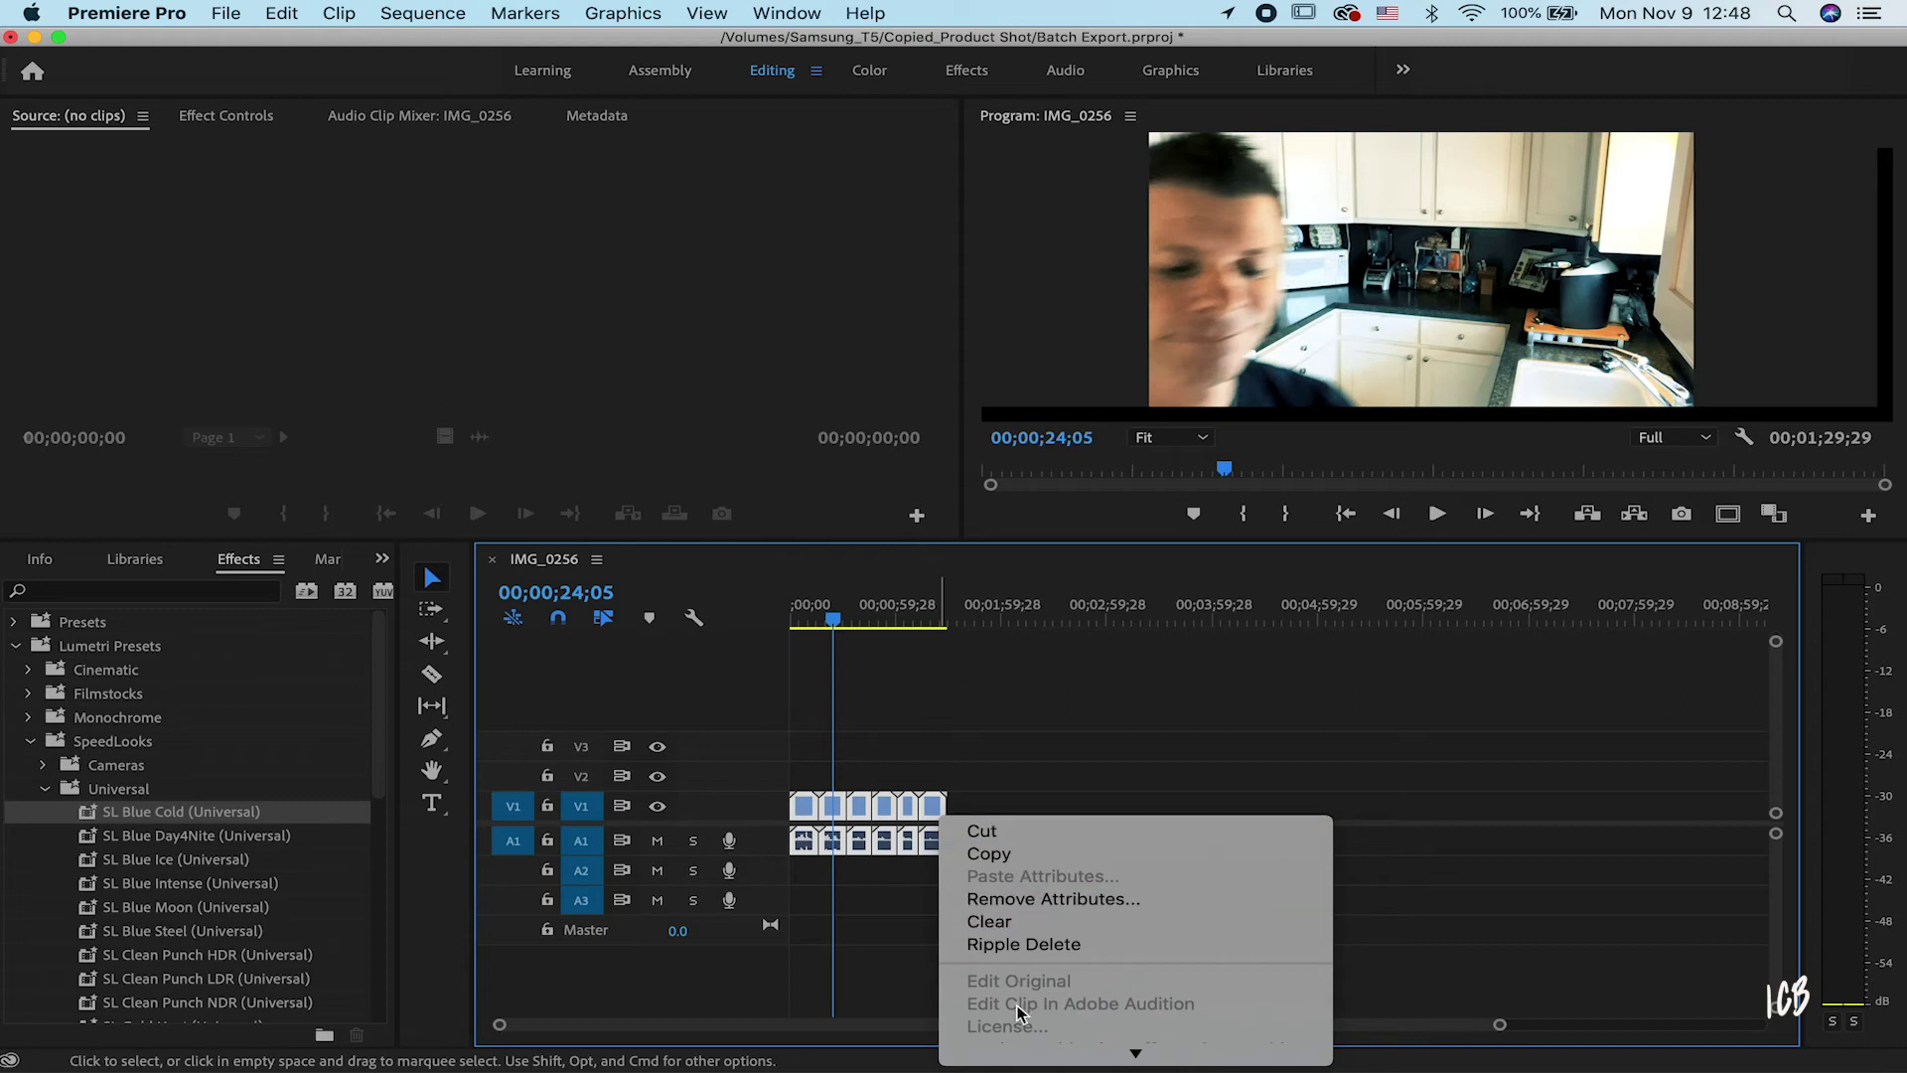
{"action": "mouse_move", "coordinate": [1015, 1058]}
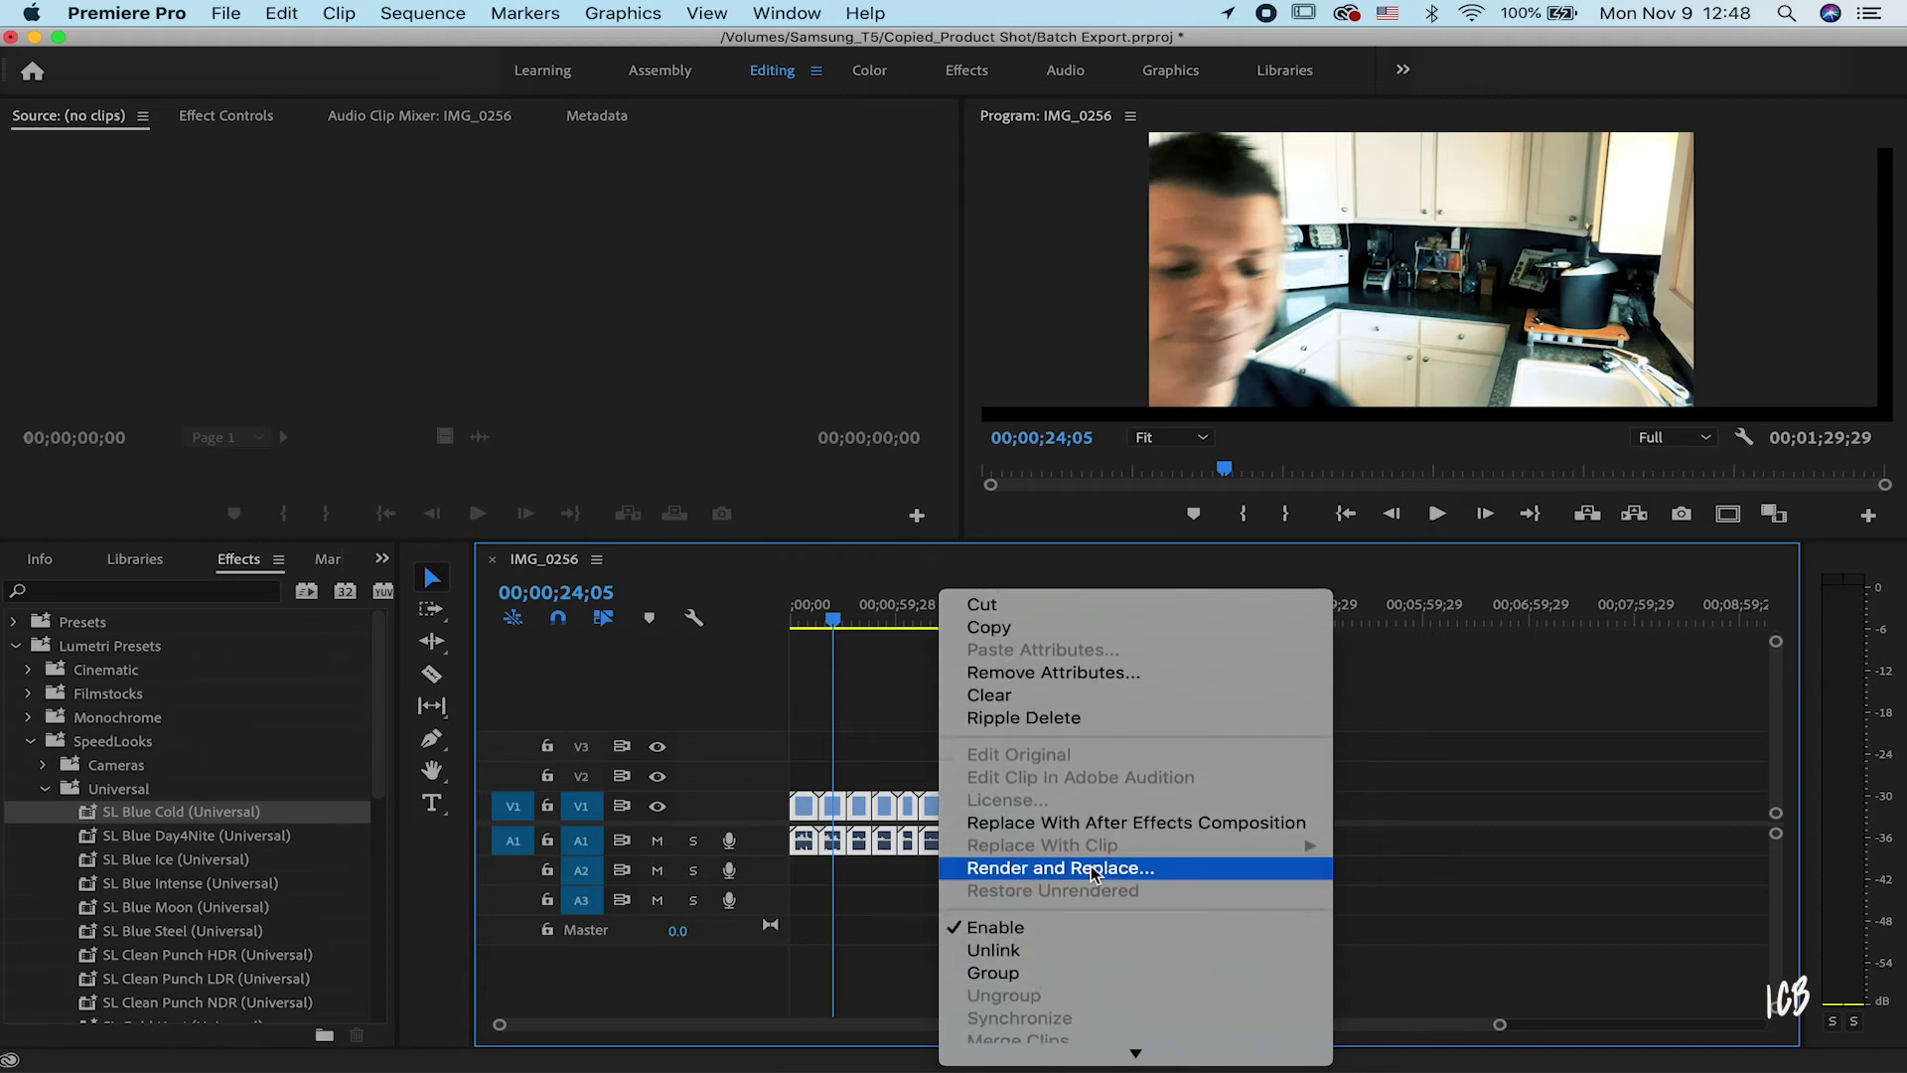
{"action": "left_click", "coordinate": [1093, 873]}
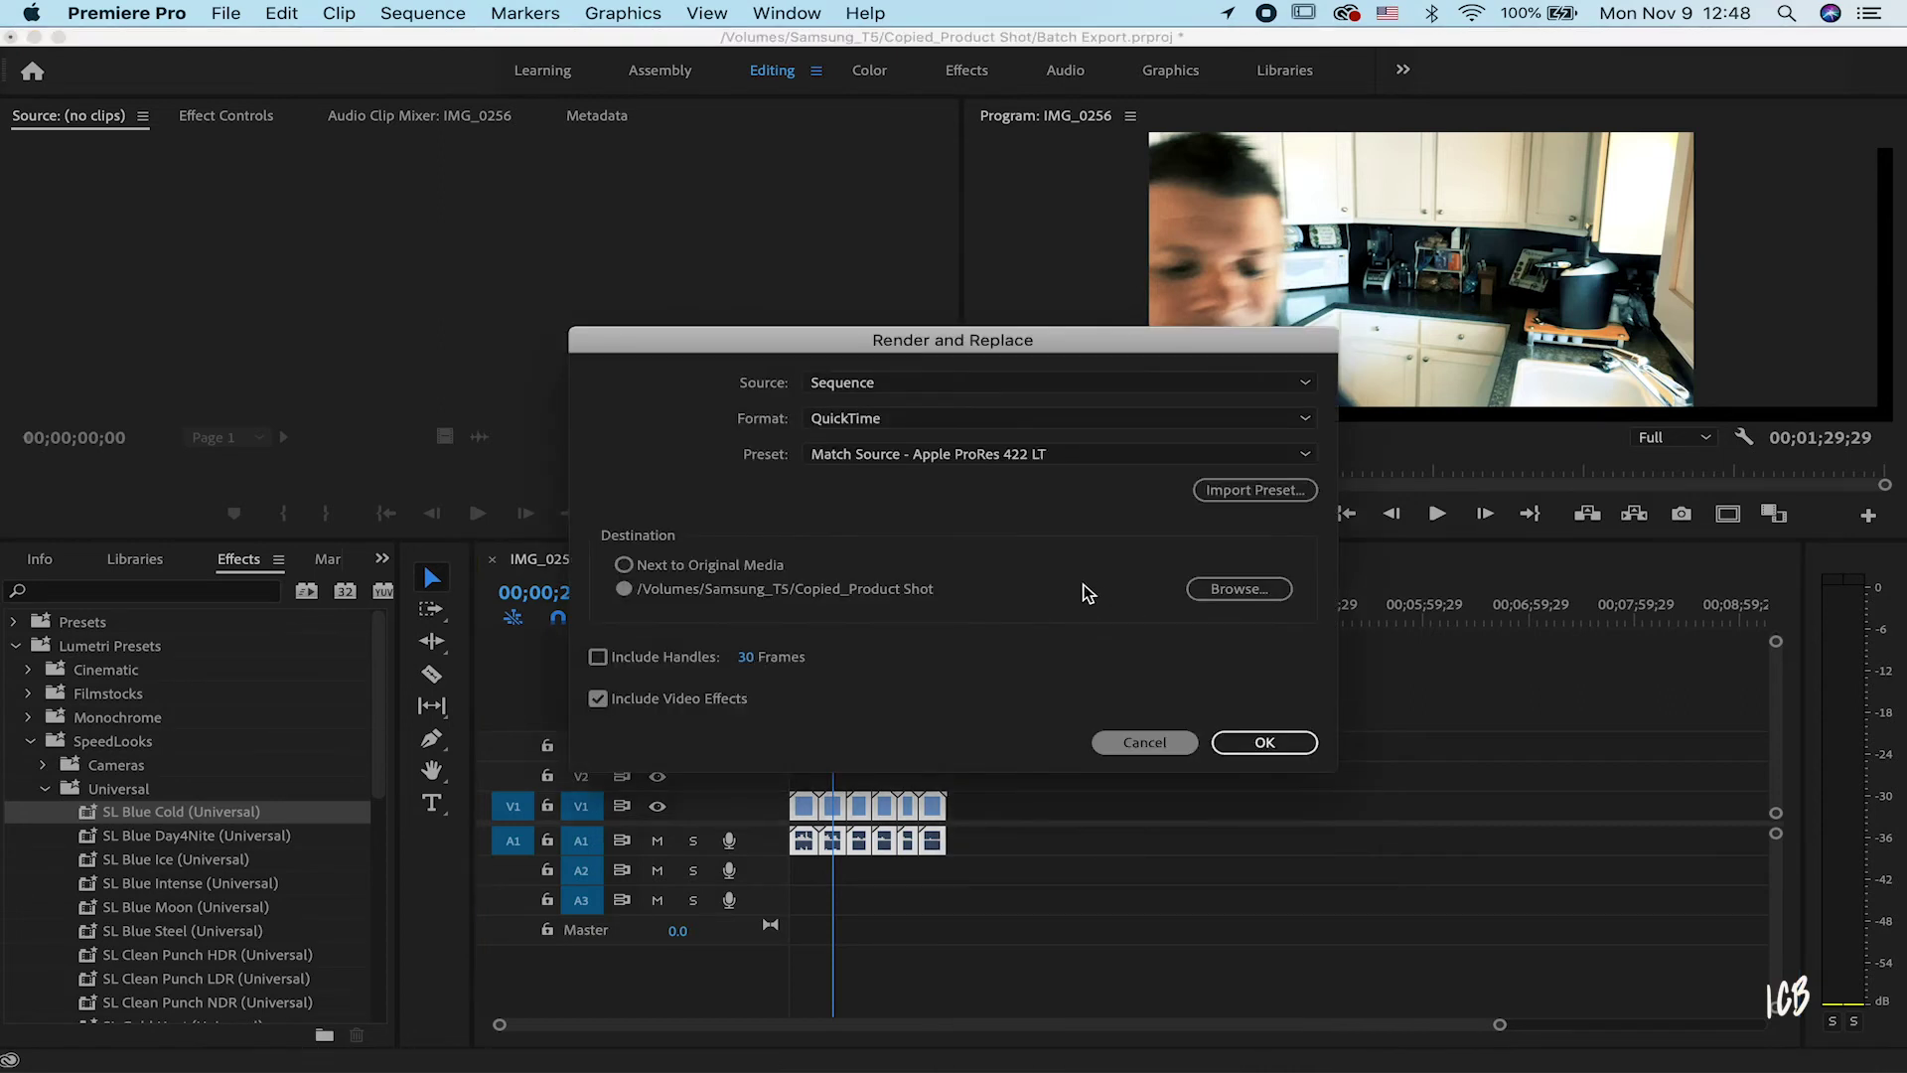
{"action": "left_click", "coordinate": [871, 385]}
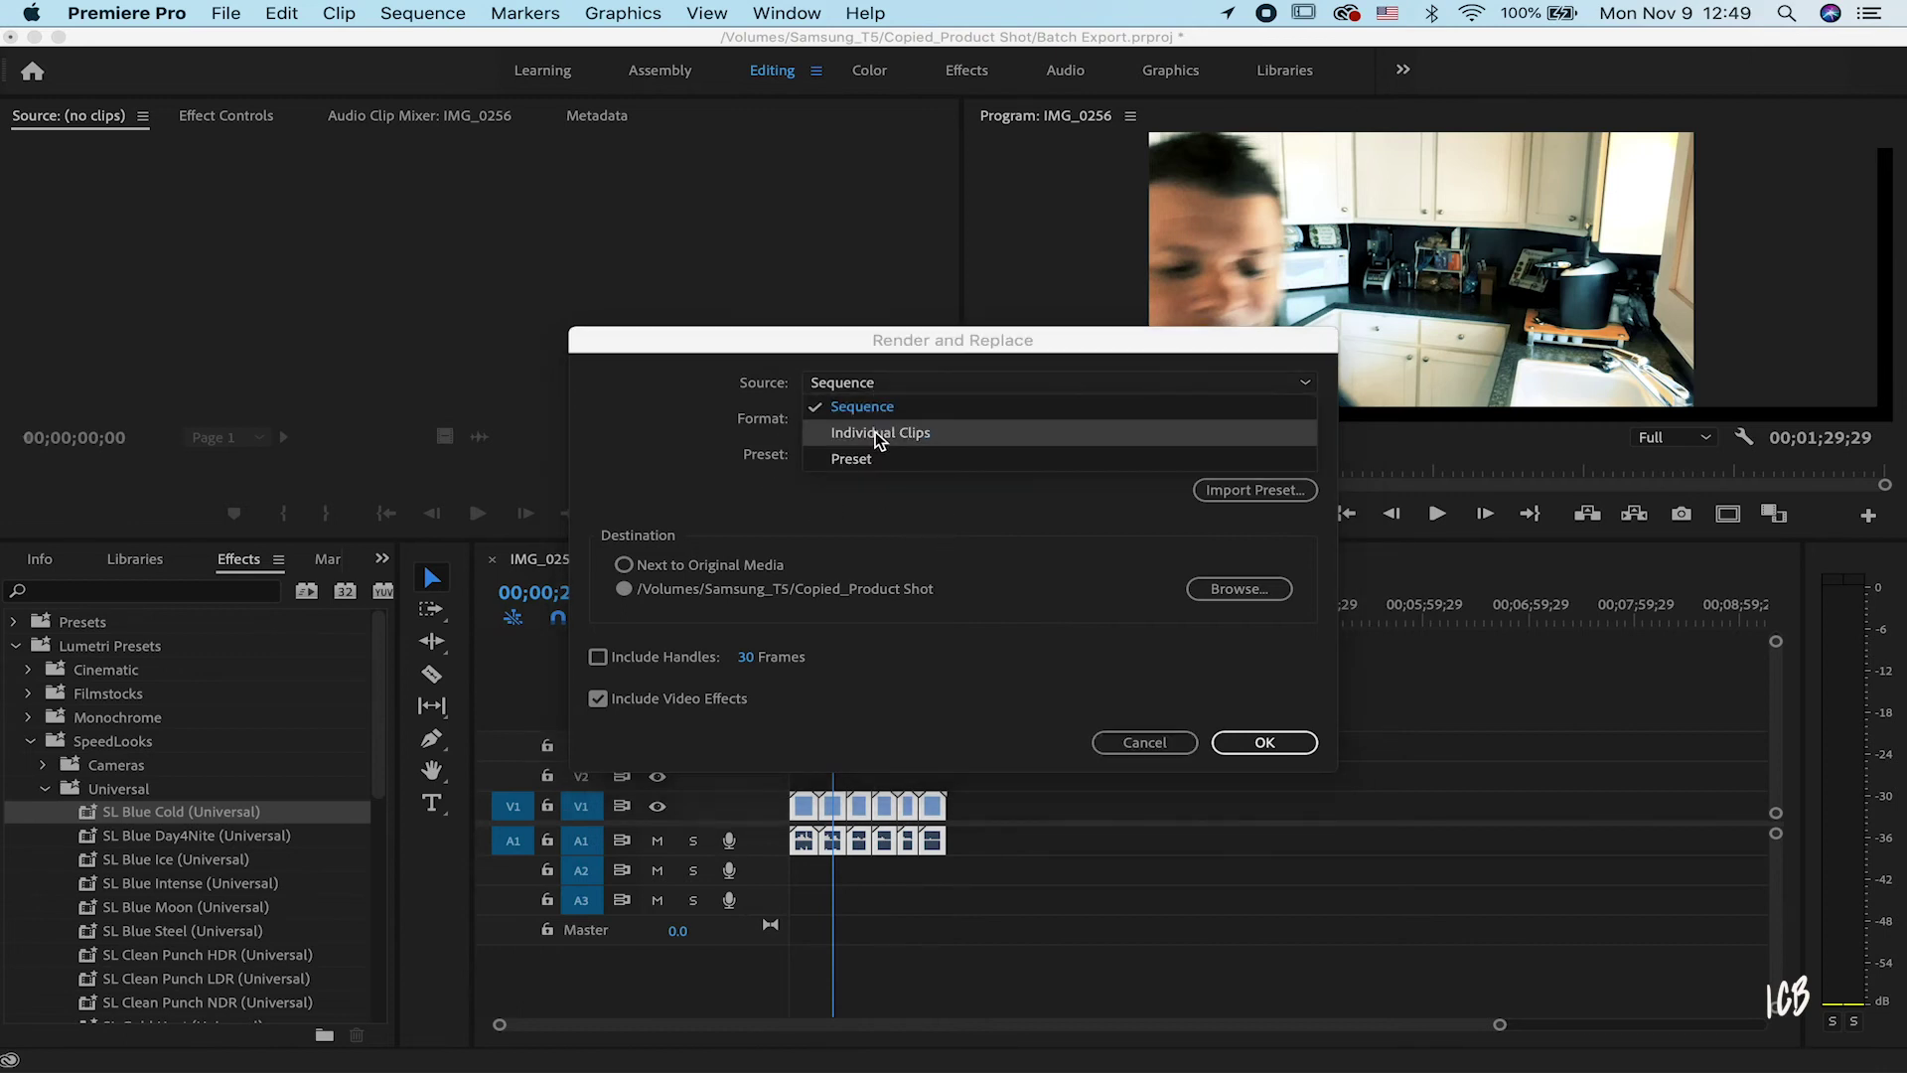
{"action": "left_click", "coordinate": [874, 407]}
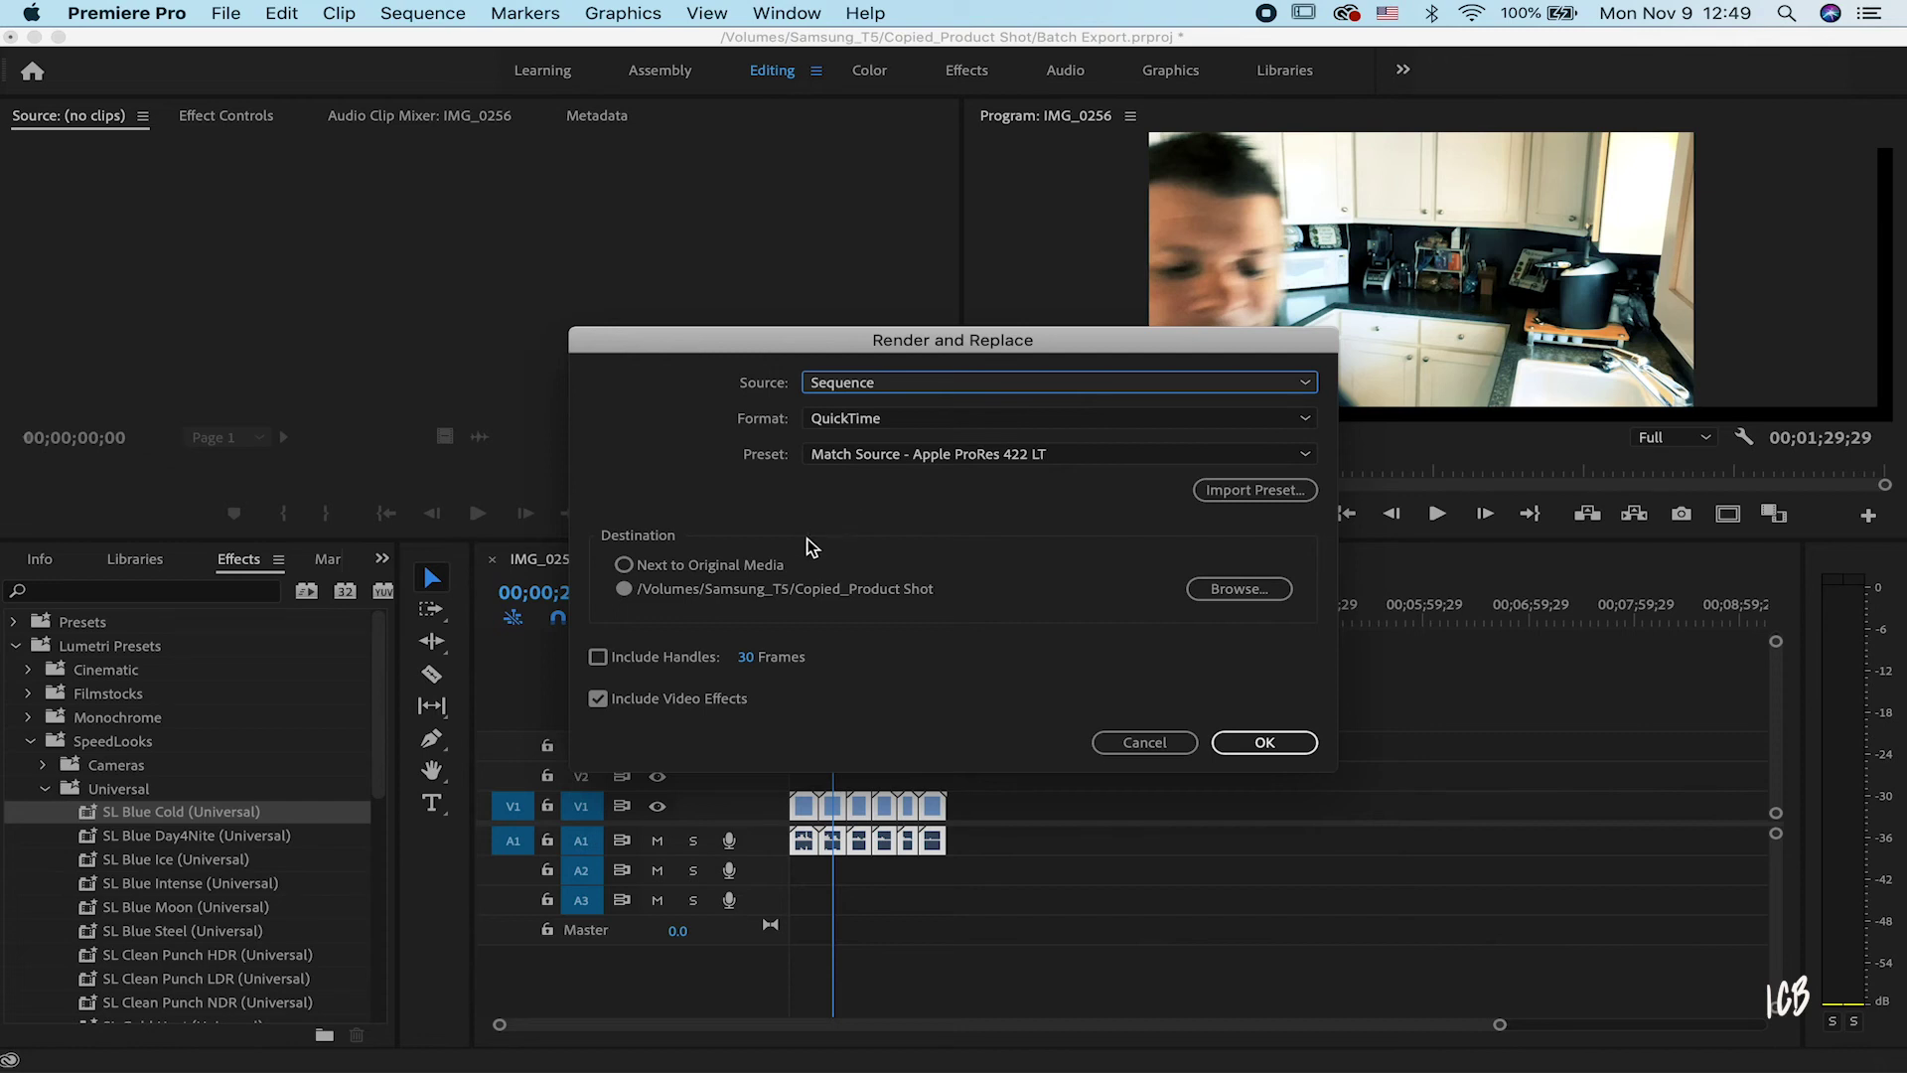
- Create a folder named Sample 2 on the Desktop and set it as the render destination
{"action": "left_click", "coordinate": [1248, 590]}
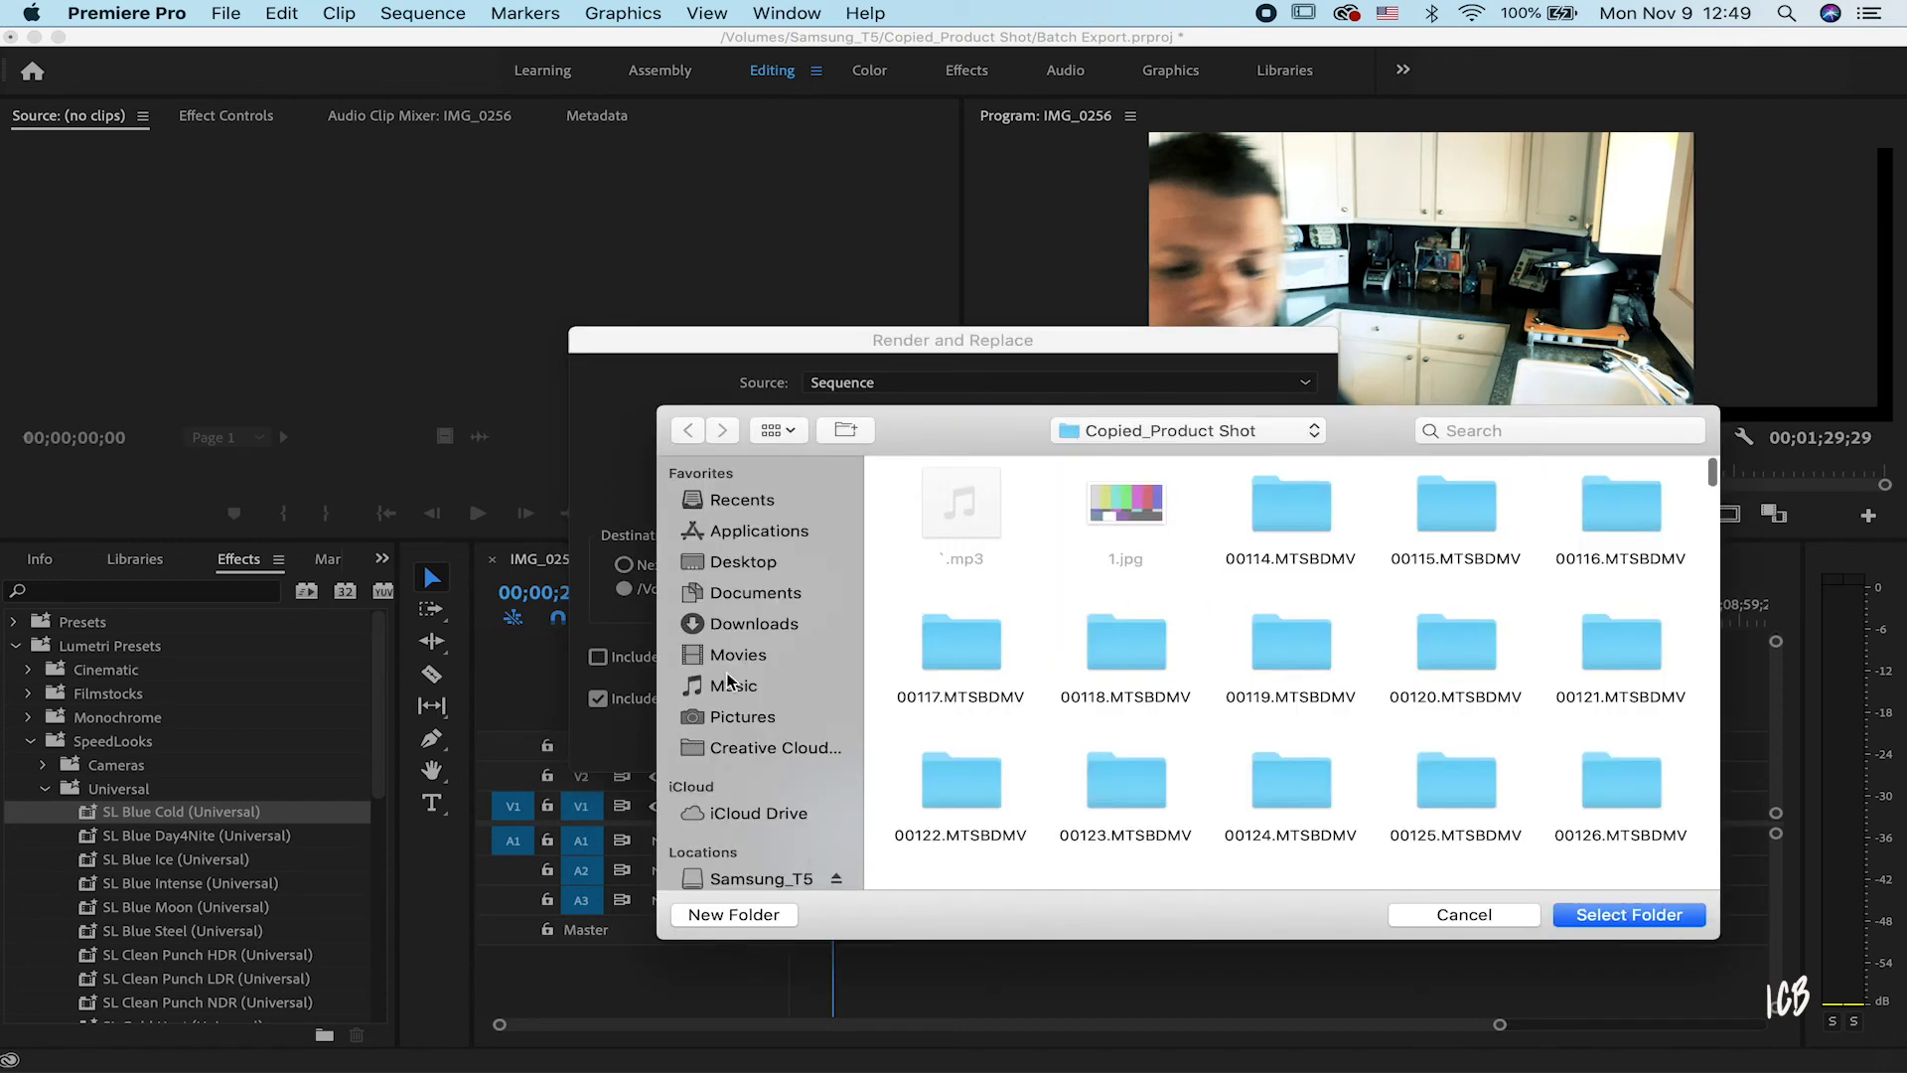
{"action": "left_click", "coordinate": [745, 562]}
{"action": "left_click", "coordinate": [735, 914]}
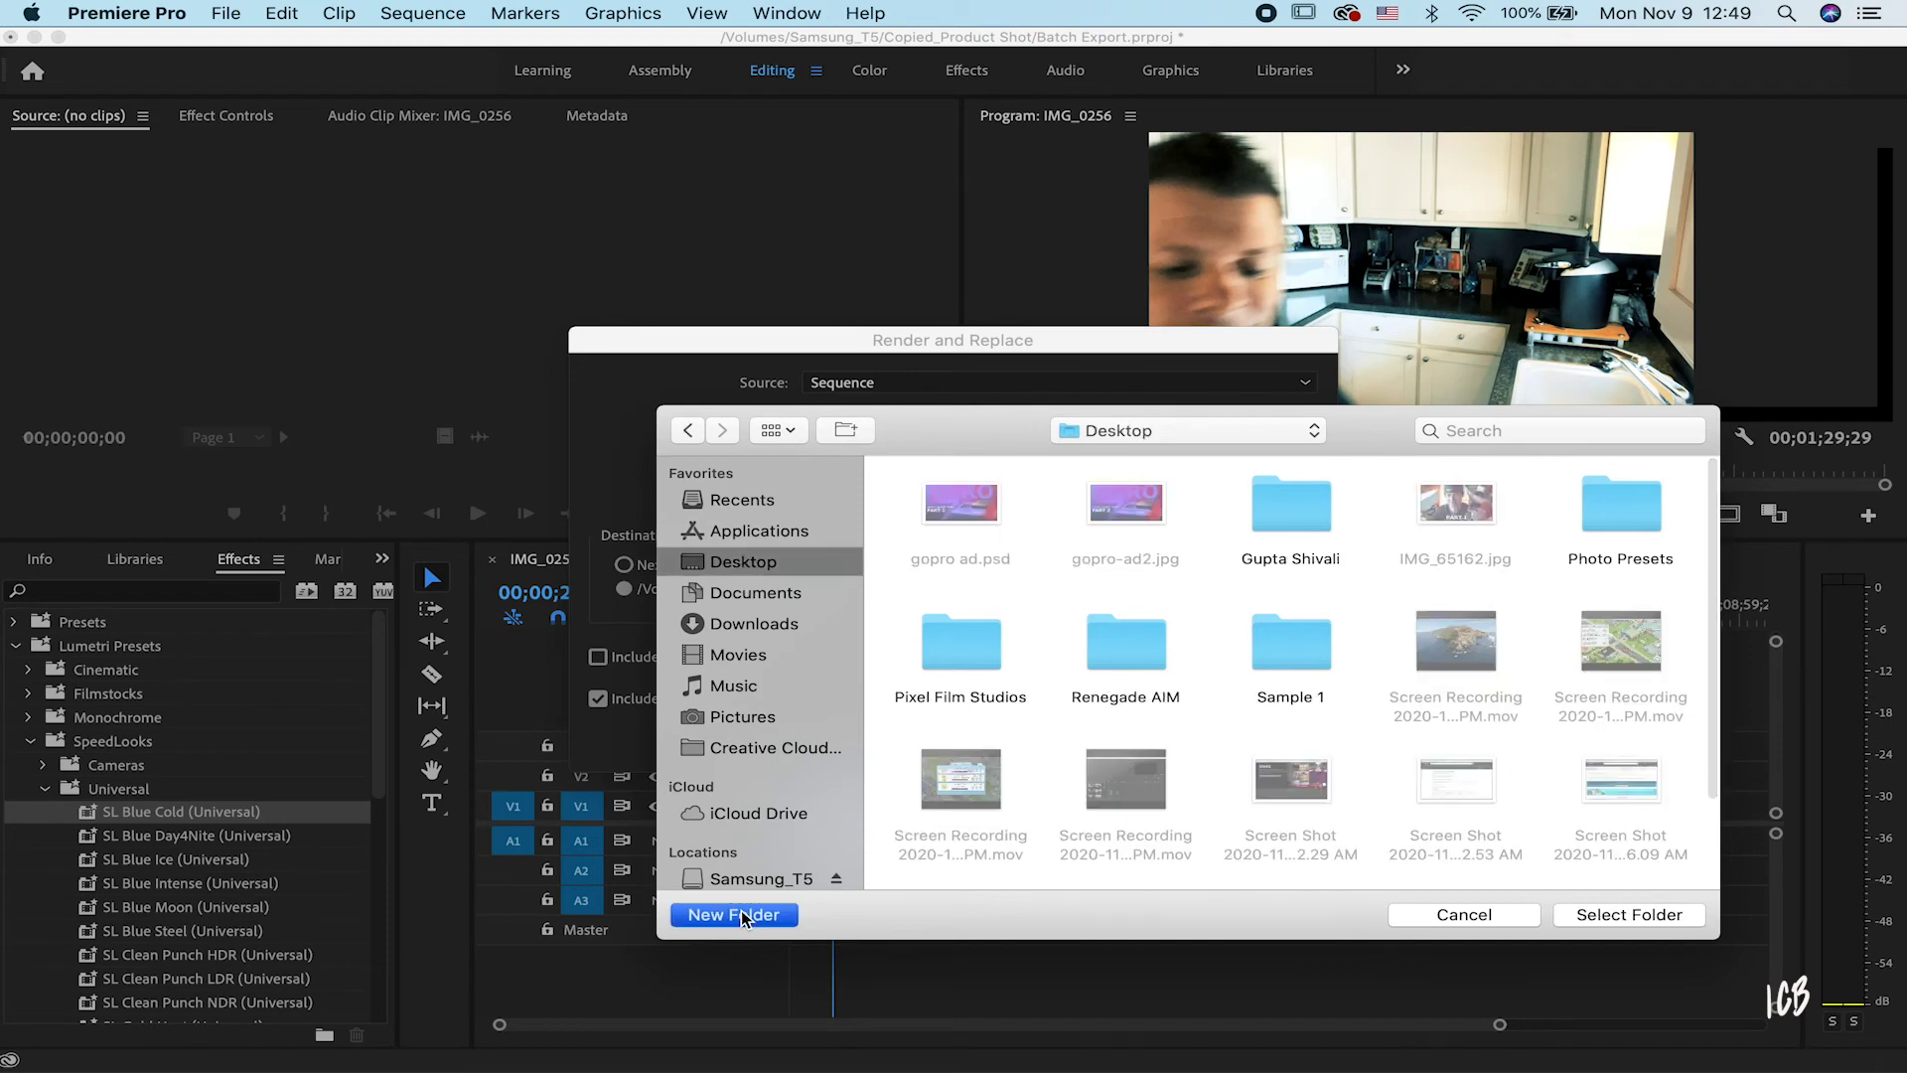
{"action": "type", "text": "Sample 2"}
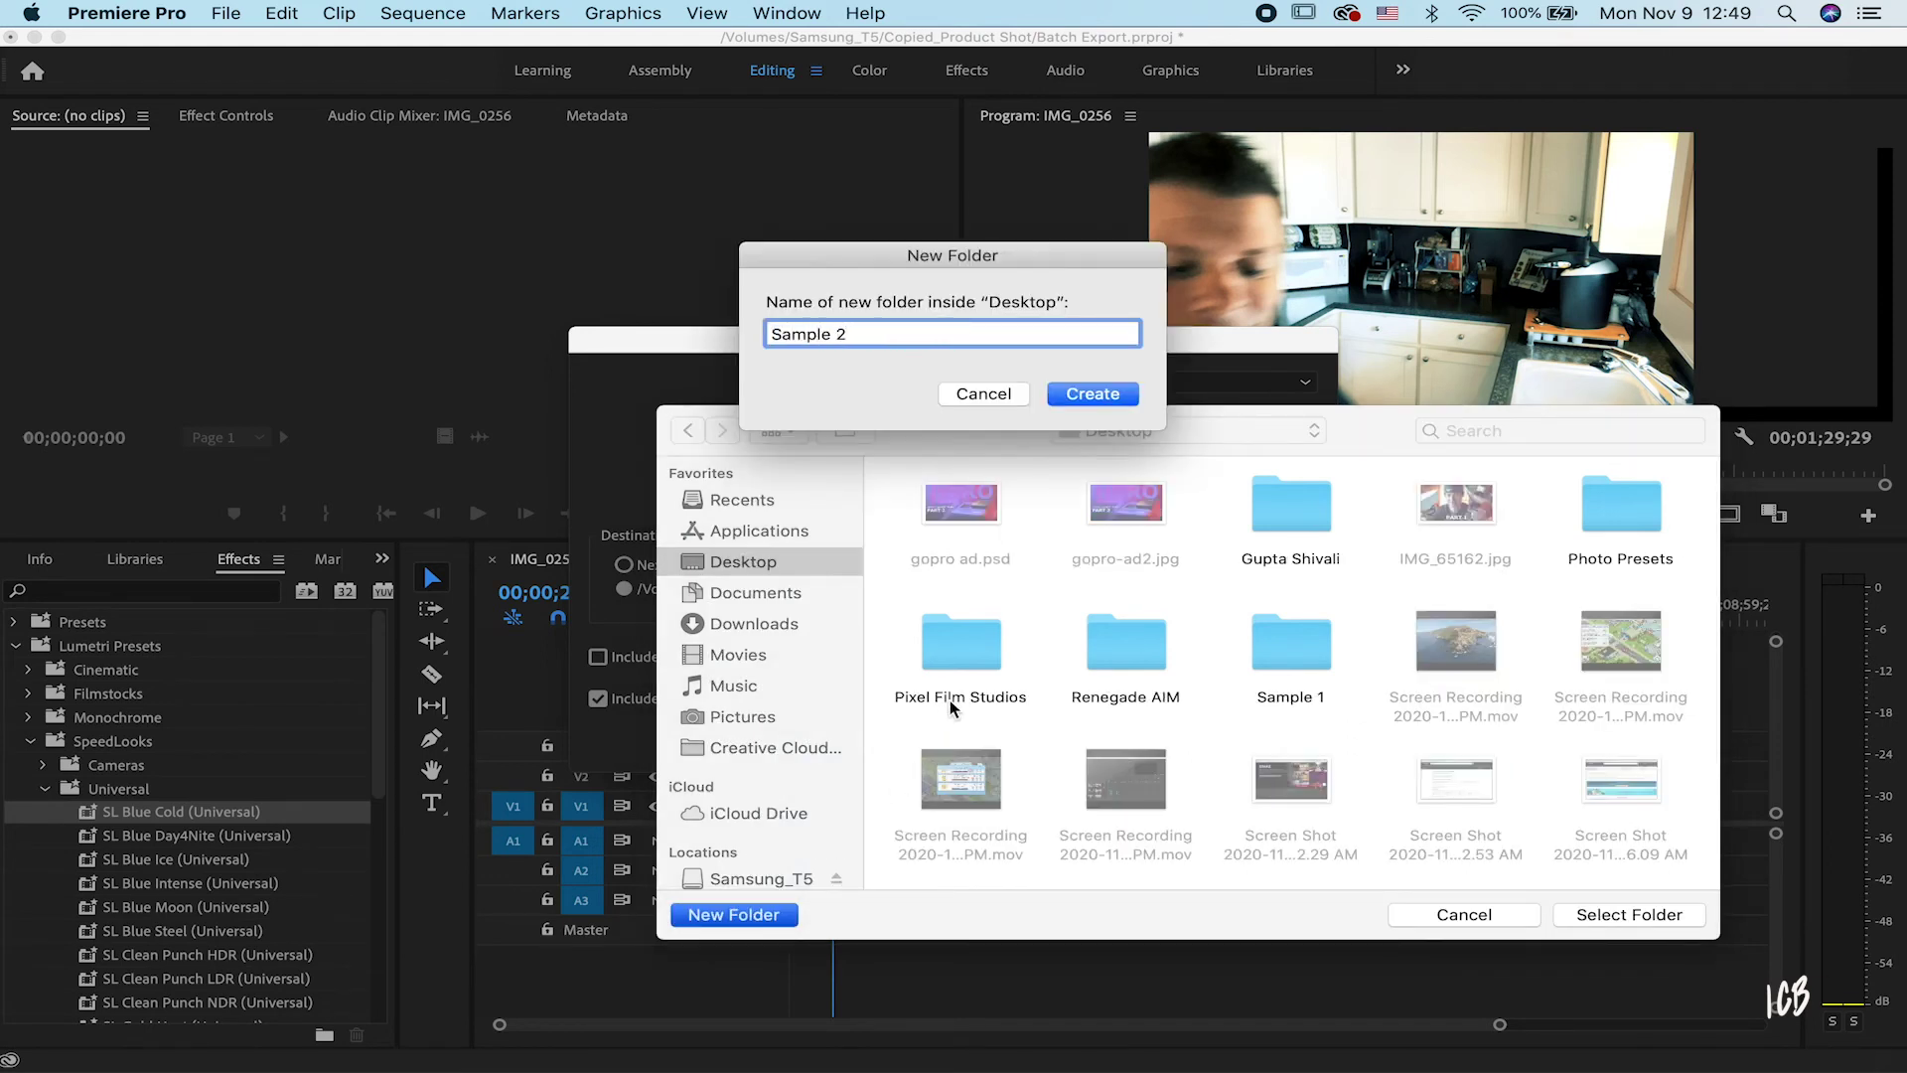
{"action": "key", "text": "Return"}
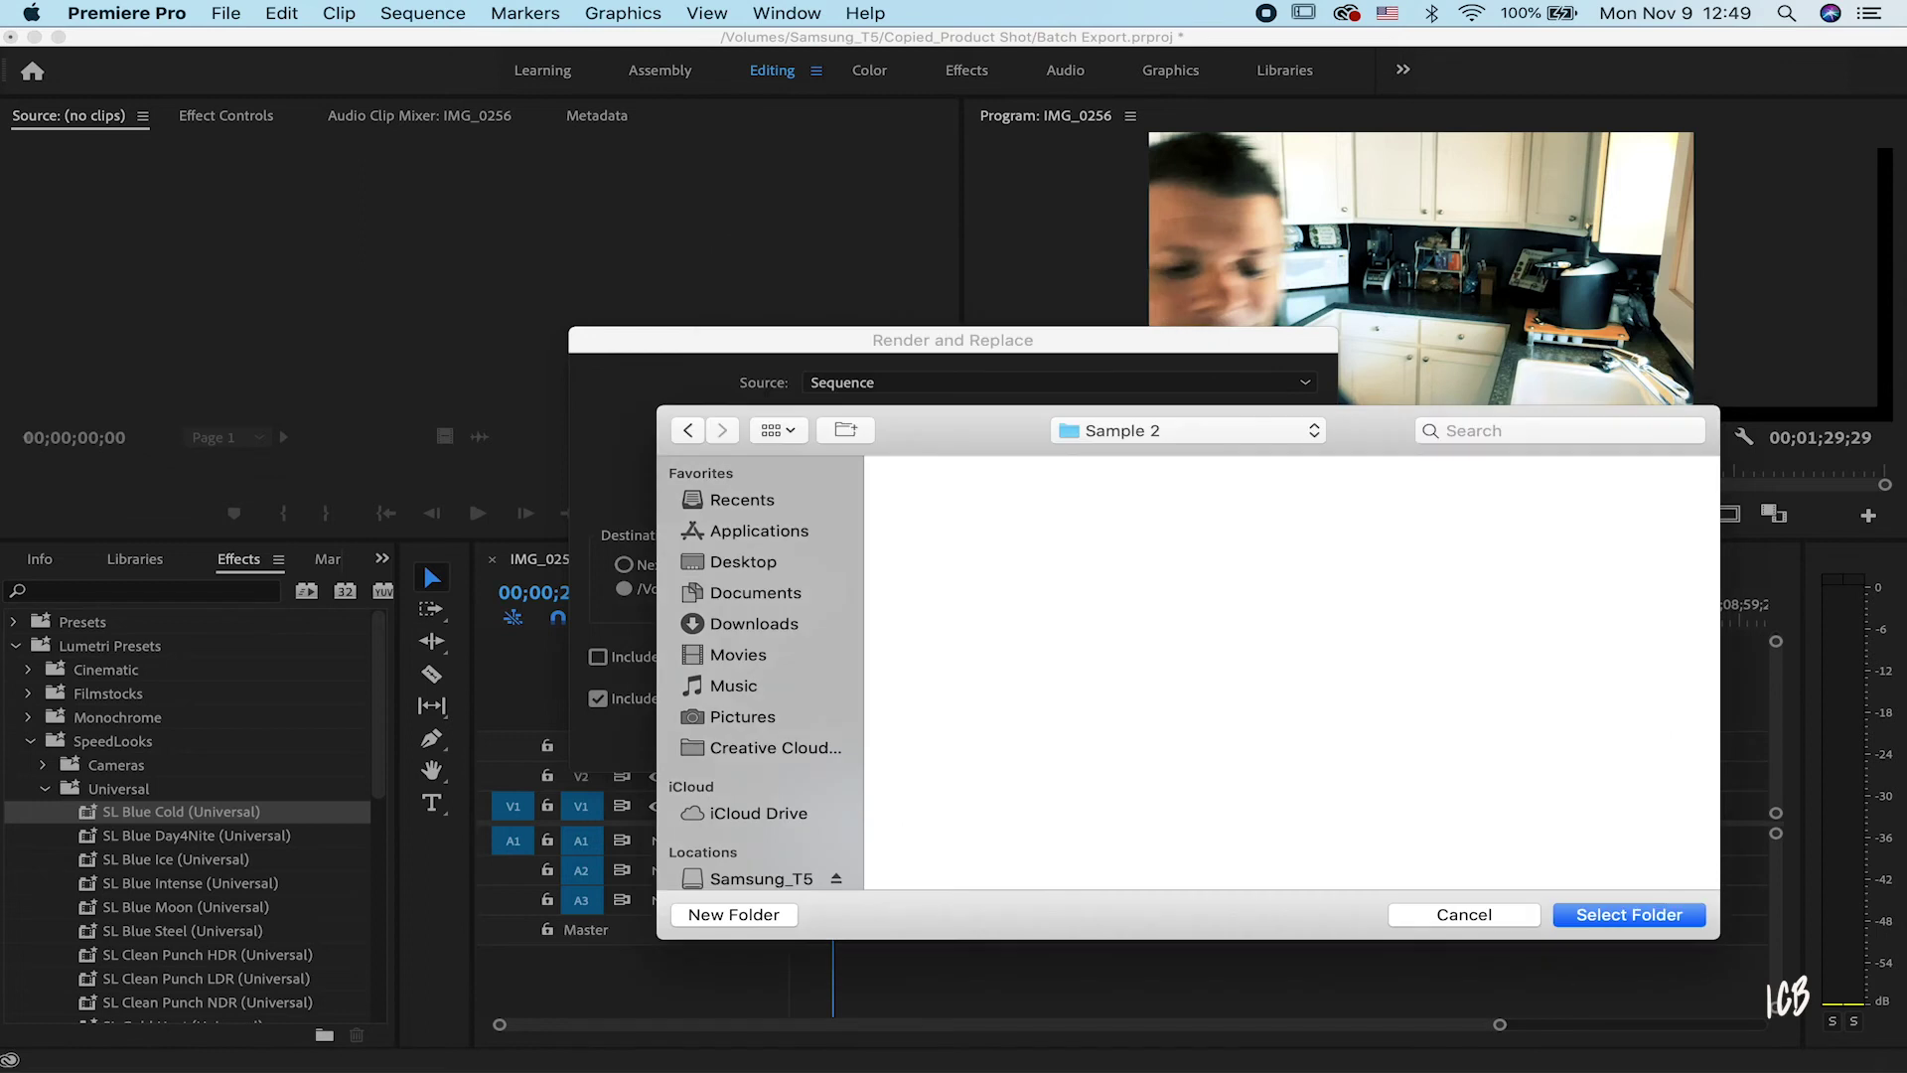
{"action": "key", "text": "Return"}
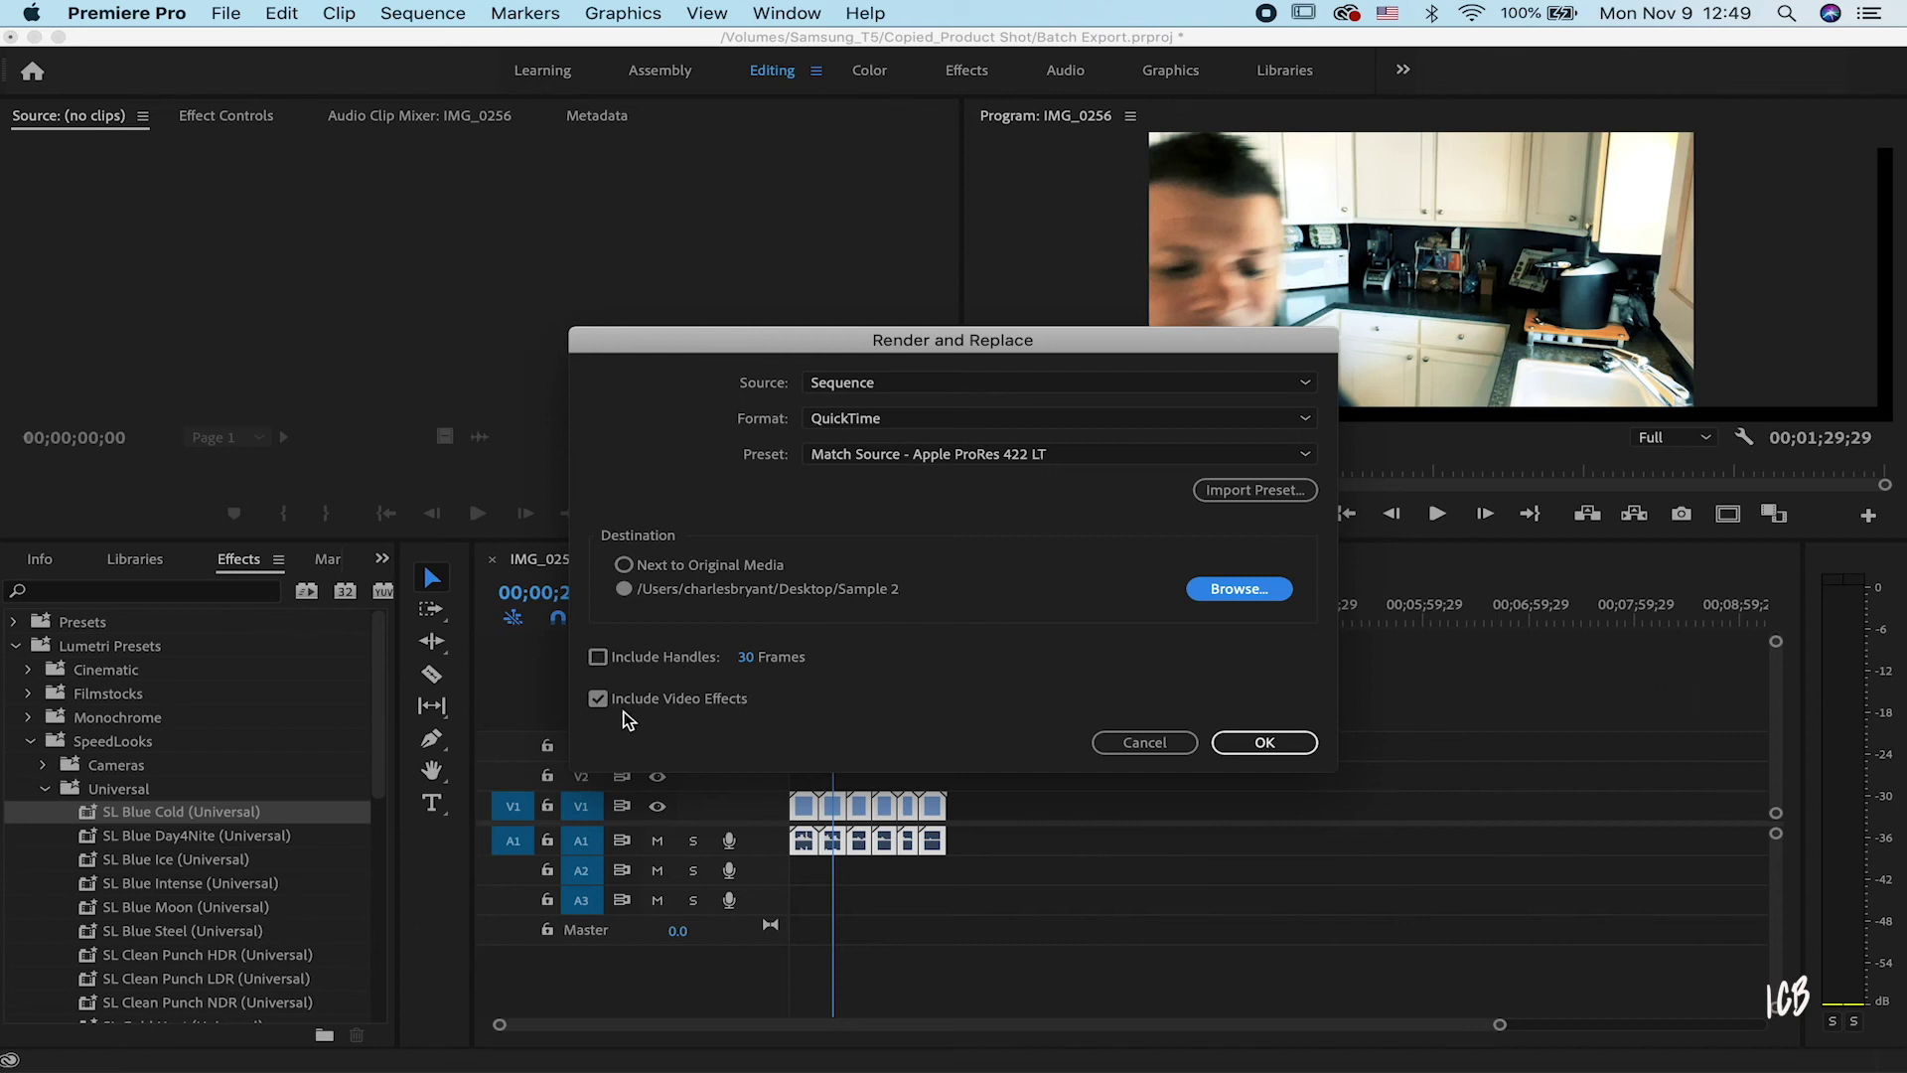
- Keep Include Video Effects enabled and render the replacement clips
{"action": "left_click", "coordinate": [599, 700]}
{"action": "left_click", "coordinate": [599, 700]}
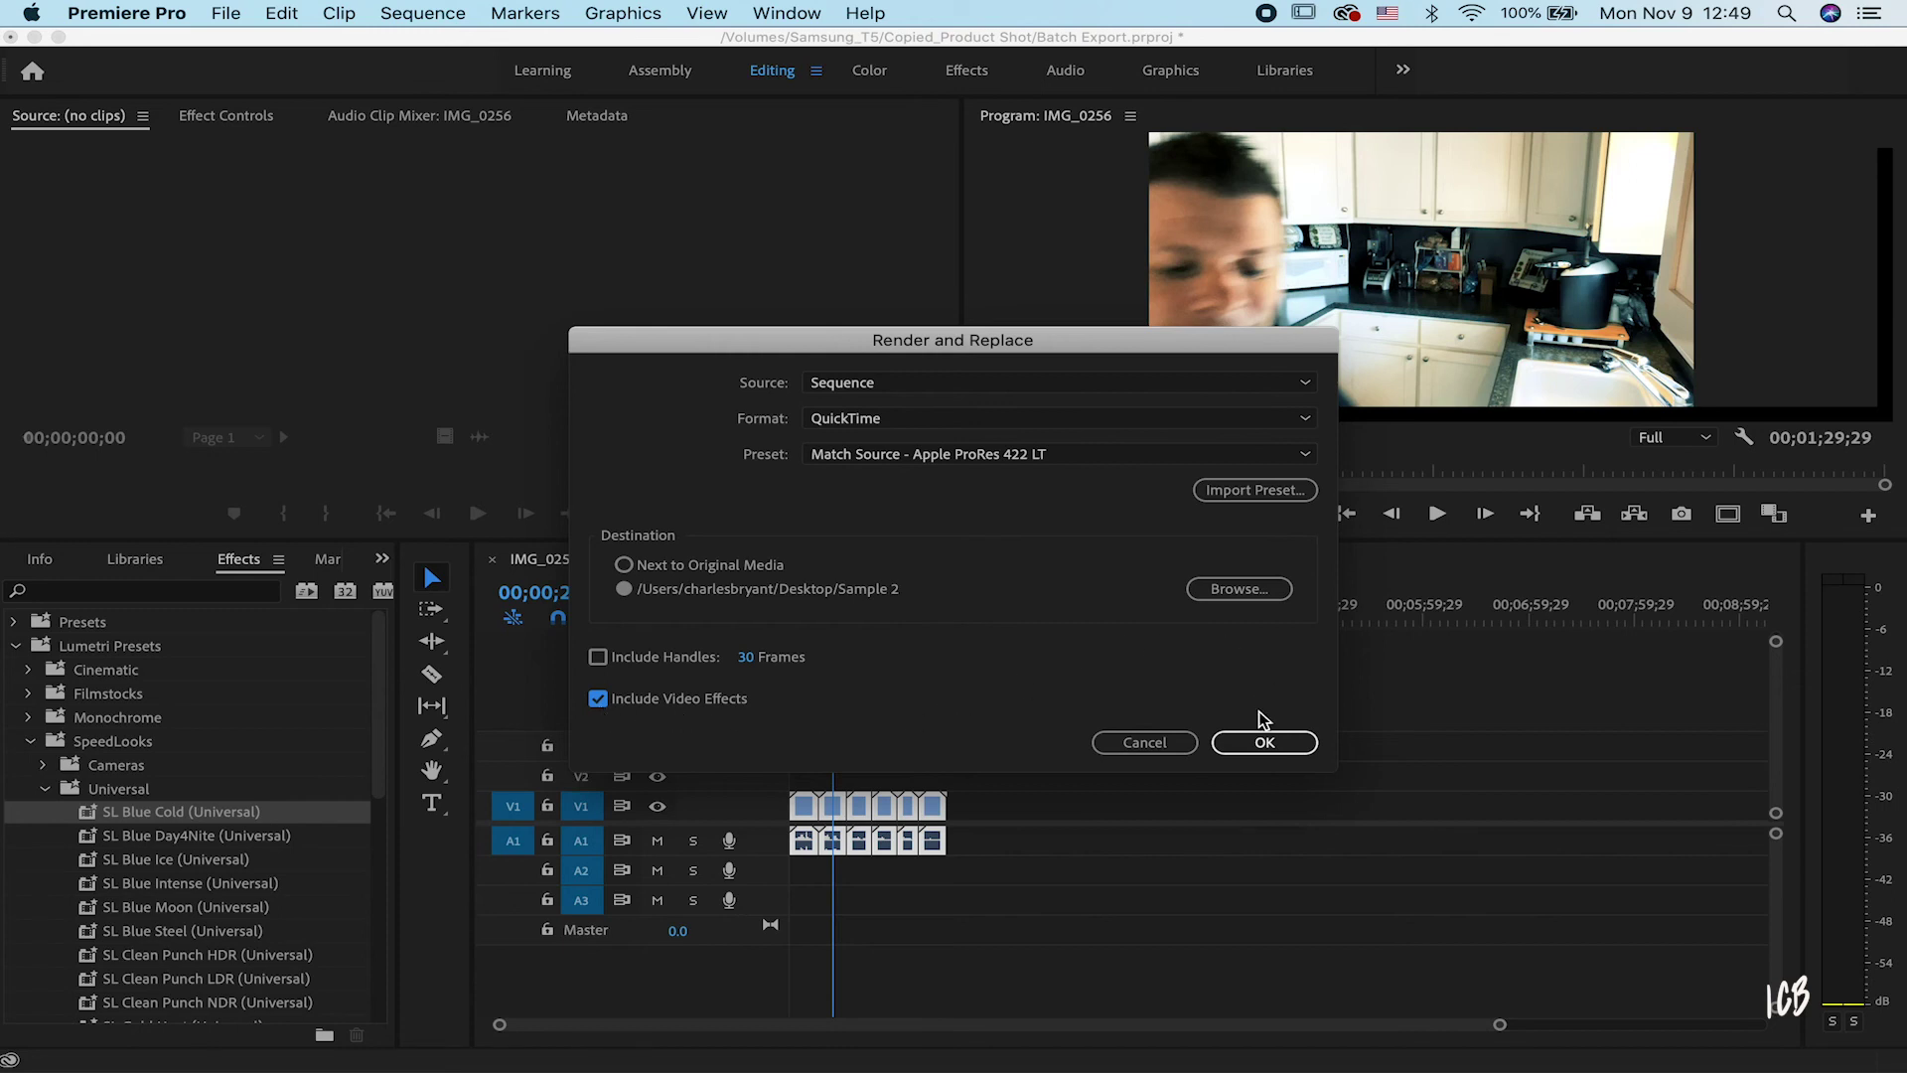
{"action": "left_click", "coordinate": [1262, 744]}
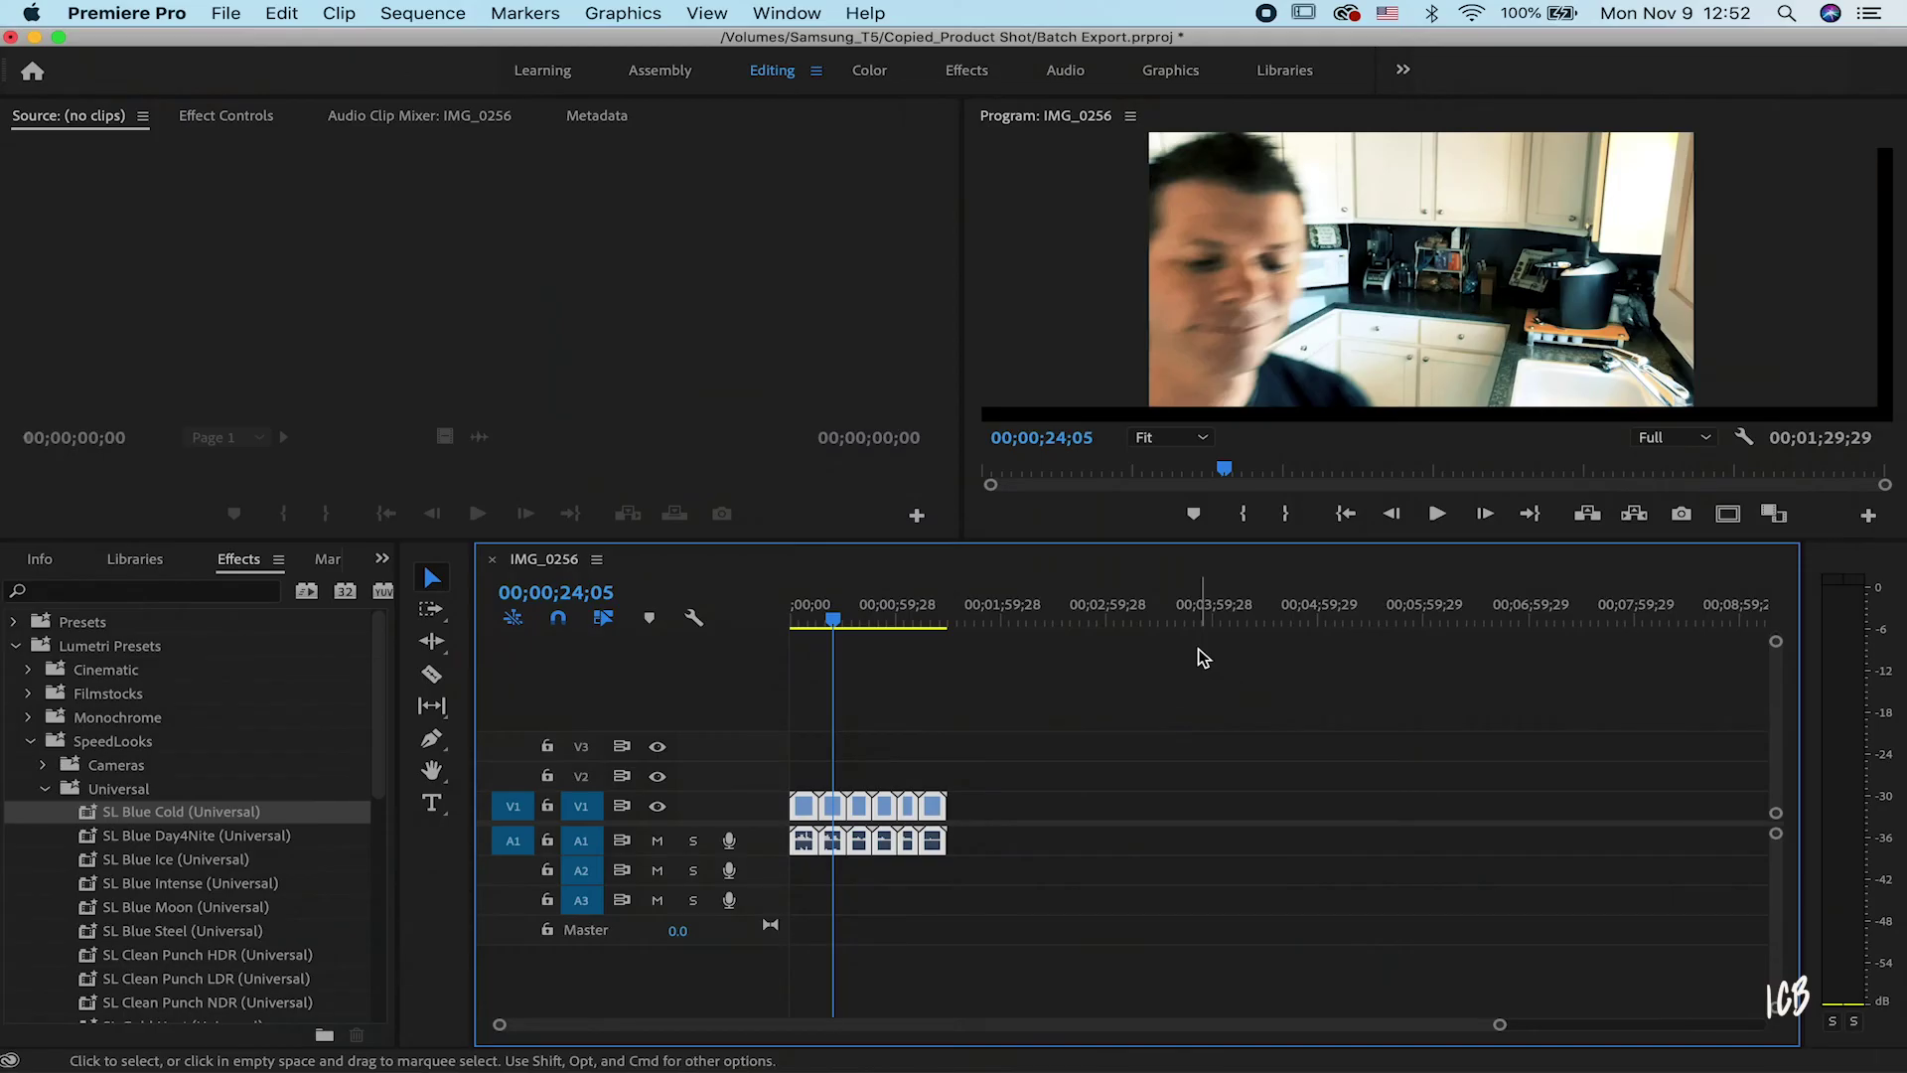
- Minimise the editor and open the Sample 2 folder on the desktop to inspect the rendered clips
{"action": "left_click", "coordinate": [33, 37]}
{"action": "double_click", "coordinate": [1814, 611]}
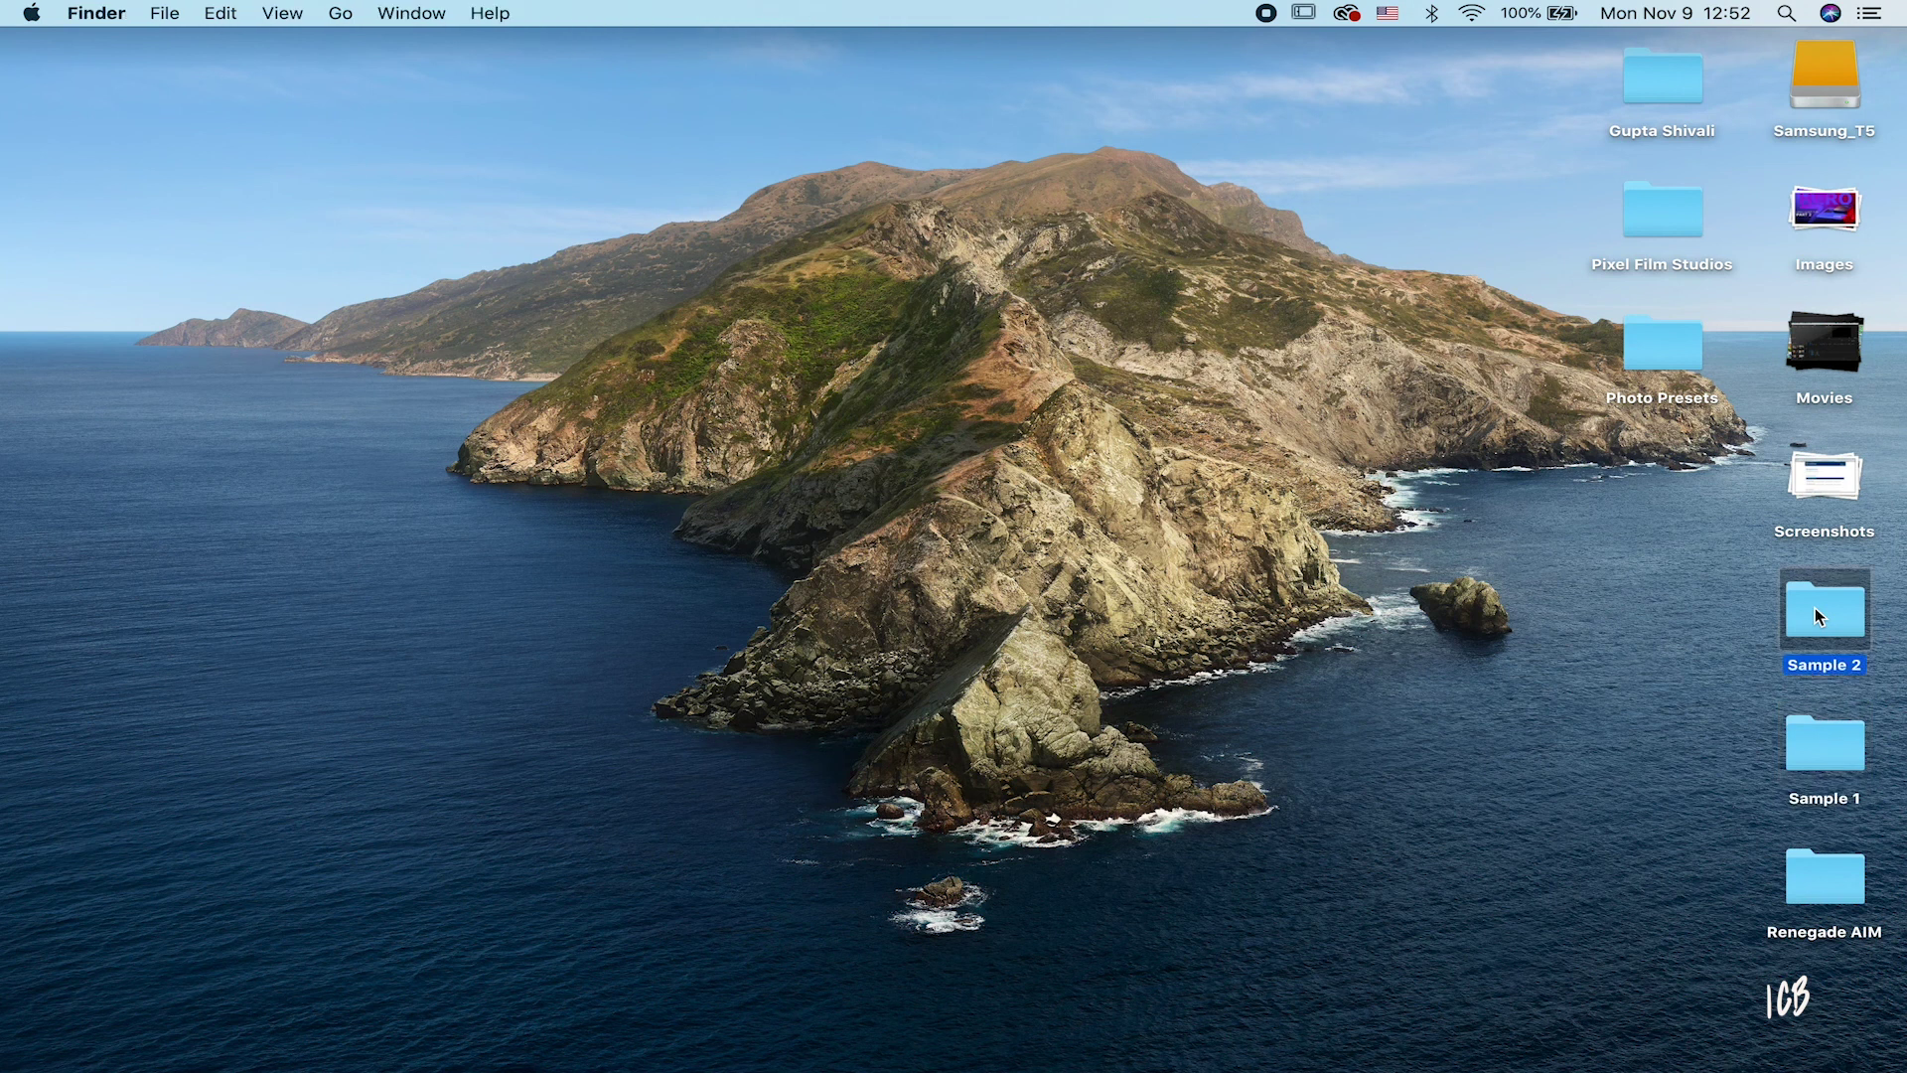
{"action": "mouse_move", "coordinate": [770, 294]}
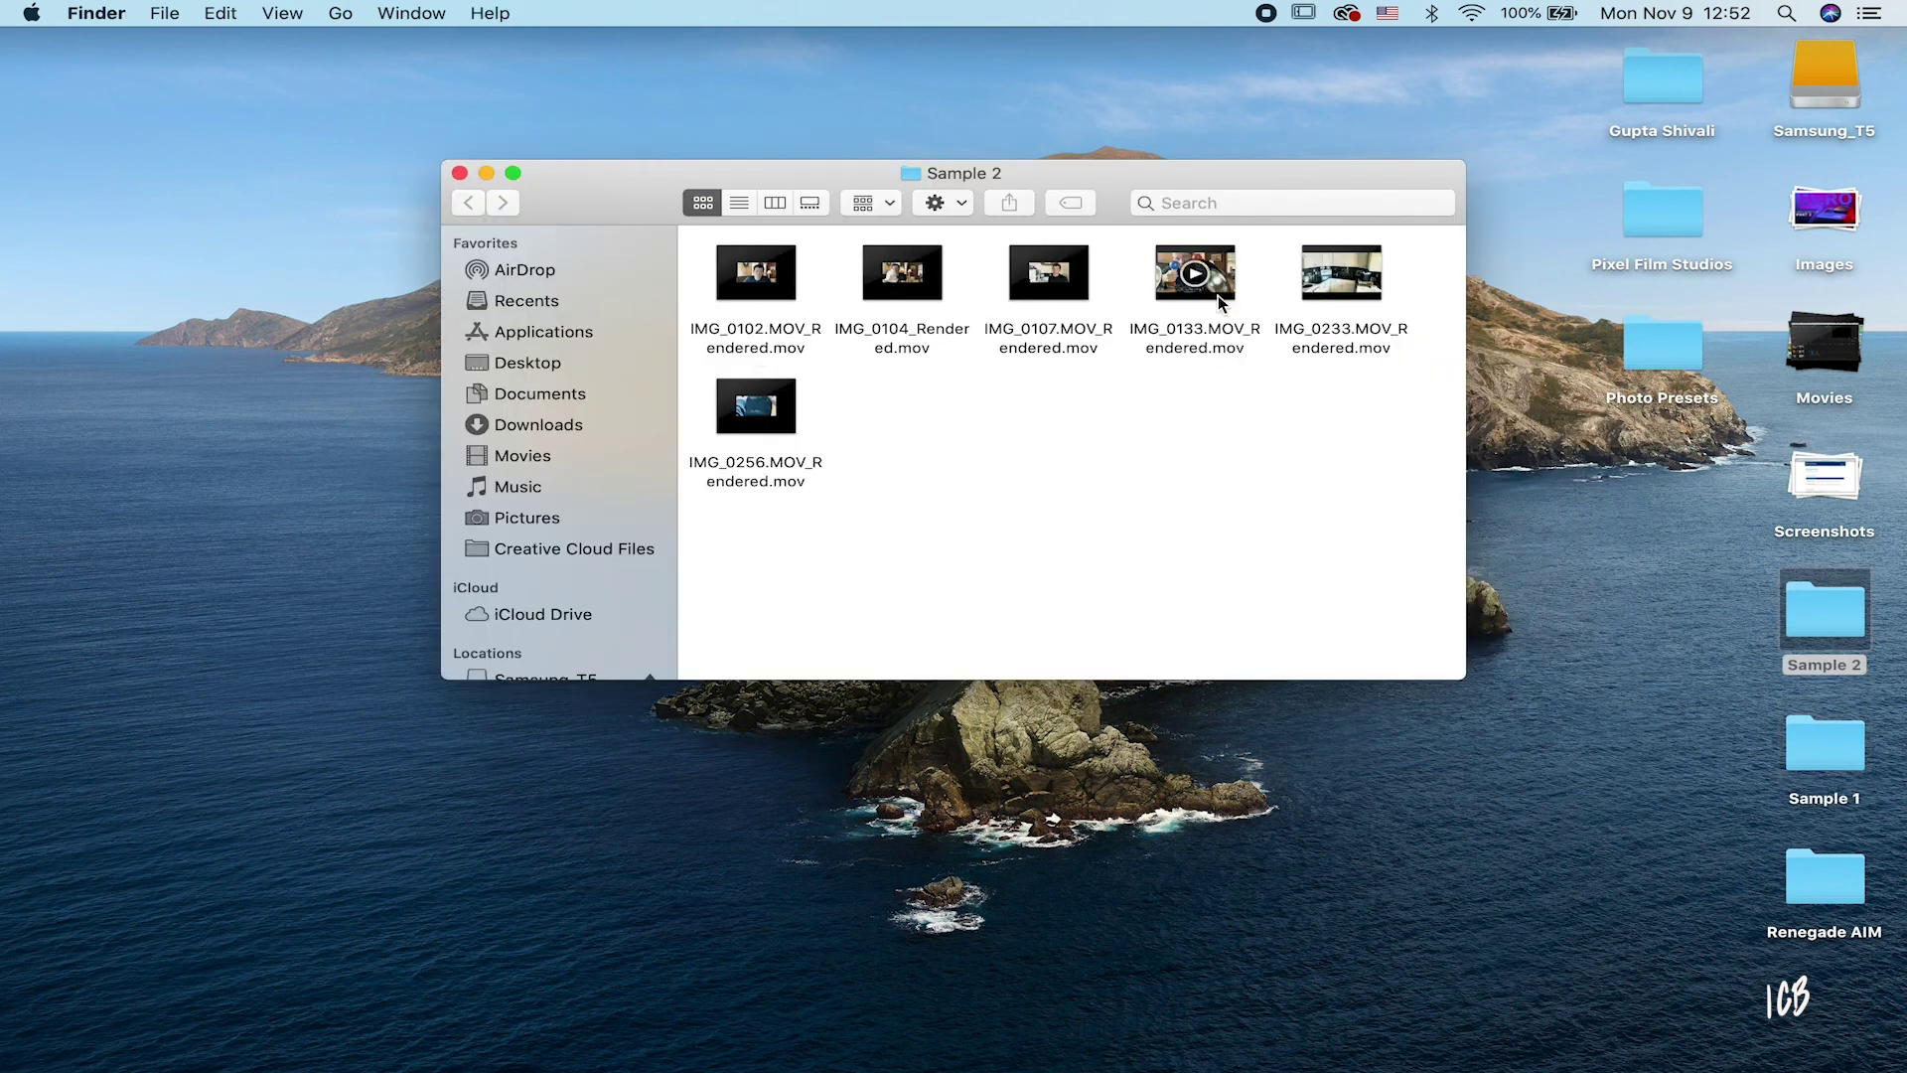